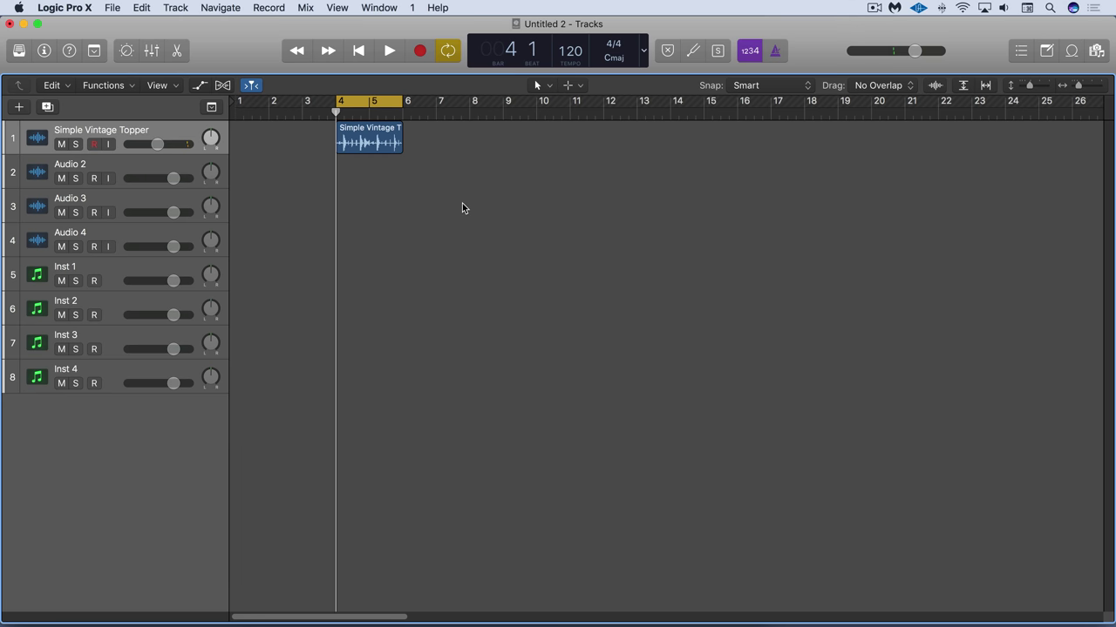
Open Logic's Audio preferences with Cmd-comma.
key(super+comma)
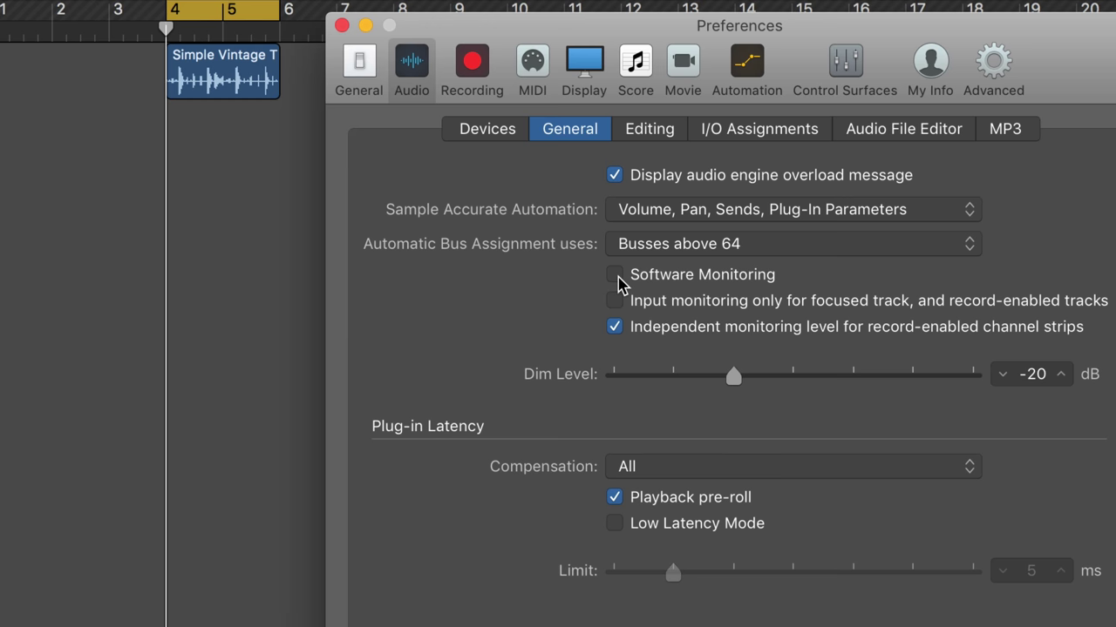
Confirm the I/O Assignments stereo output stays on Output 17-18 (VIRTUAL 1/2), then close Preferences.
click(743, 134)
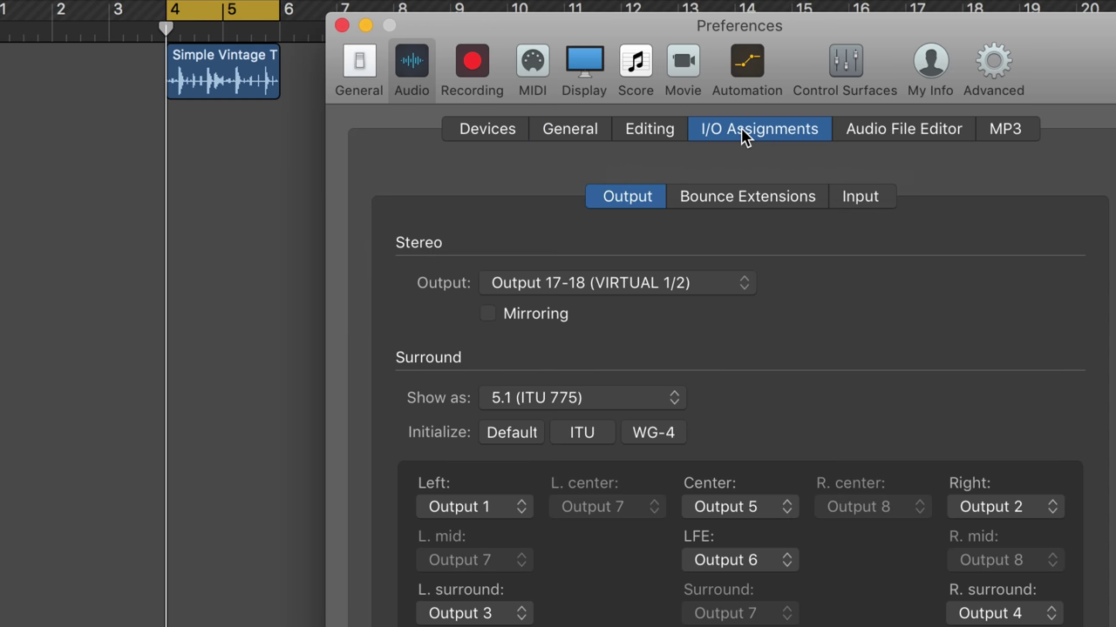
click(524, 285)
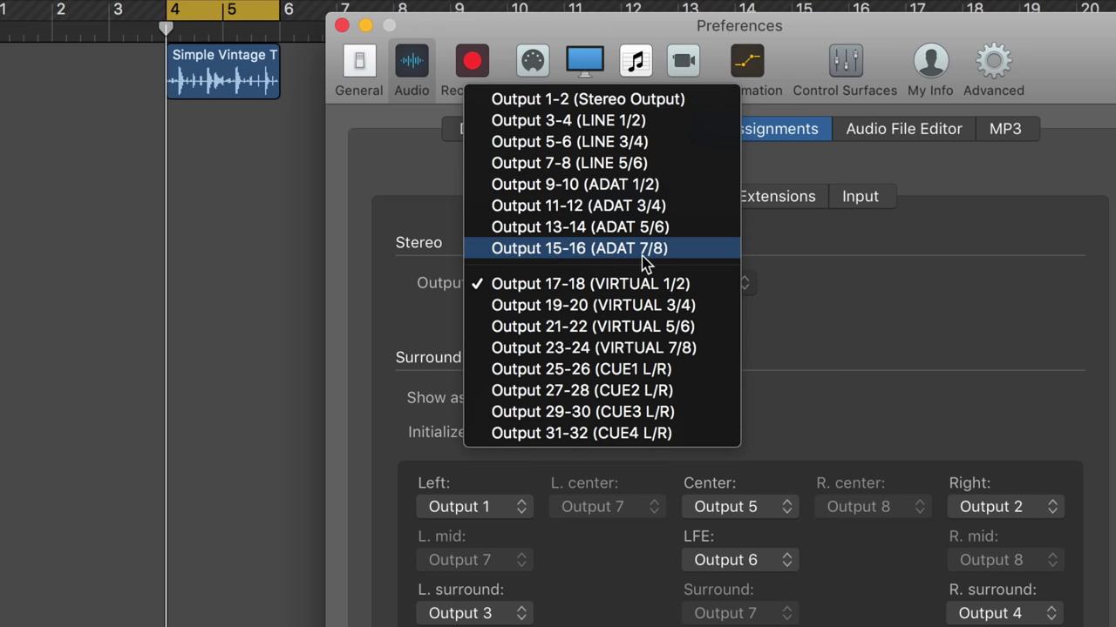
click(822, 294)
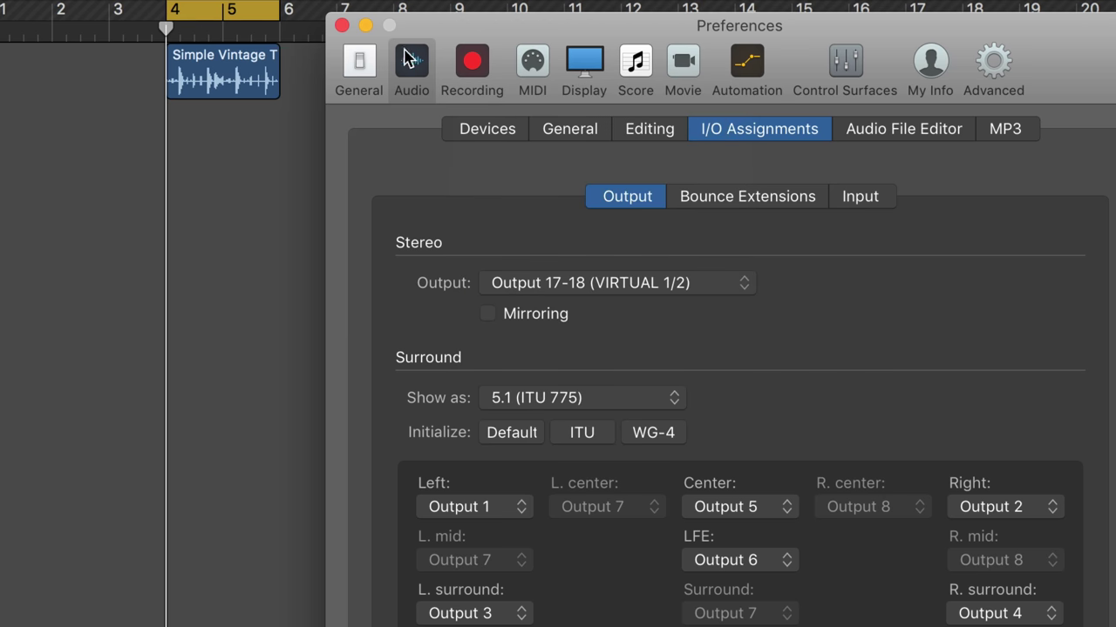
click(348, 34)
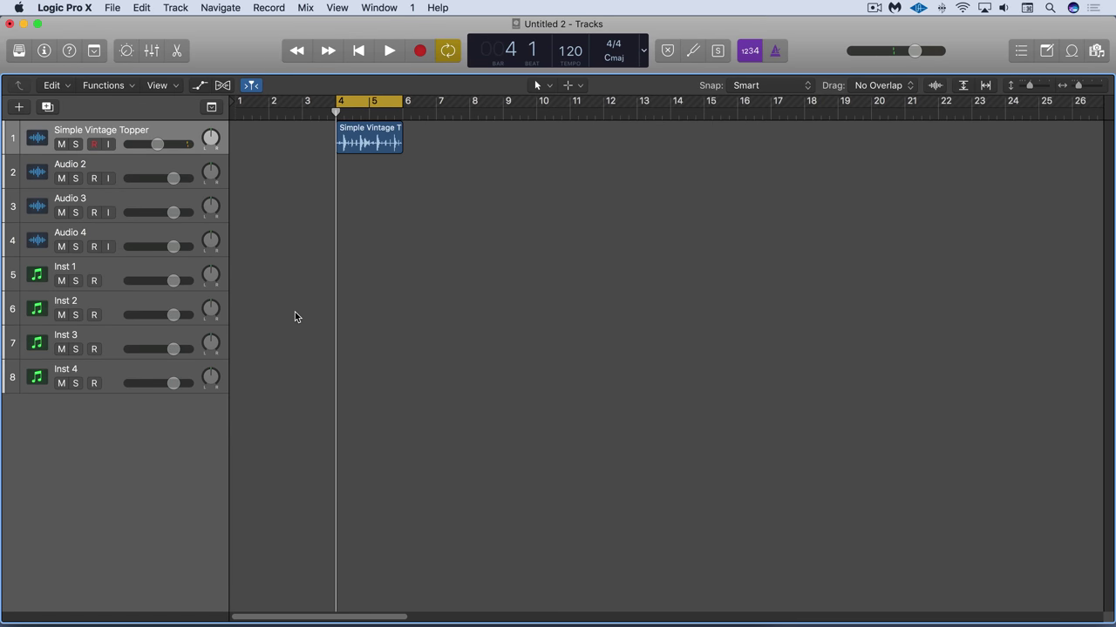
Show the Mixer, briefly play and stop the guitar track, then switch to UAD Console.
key(x)
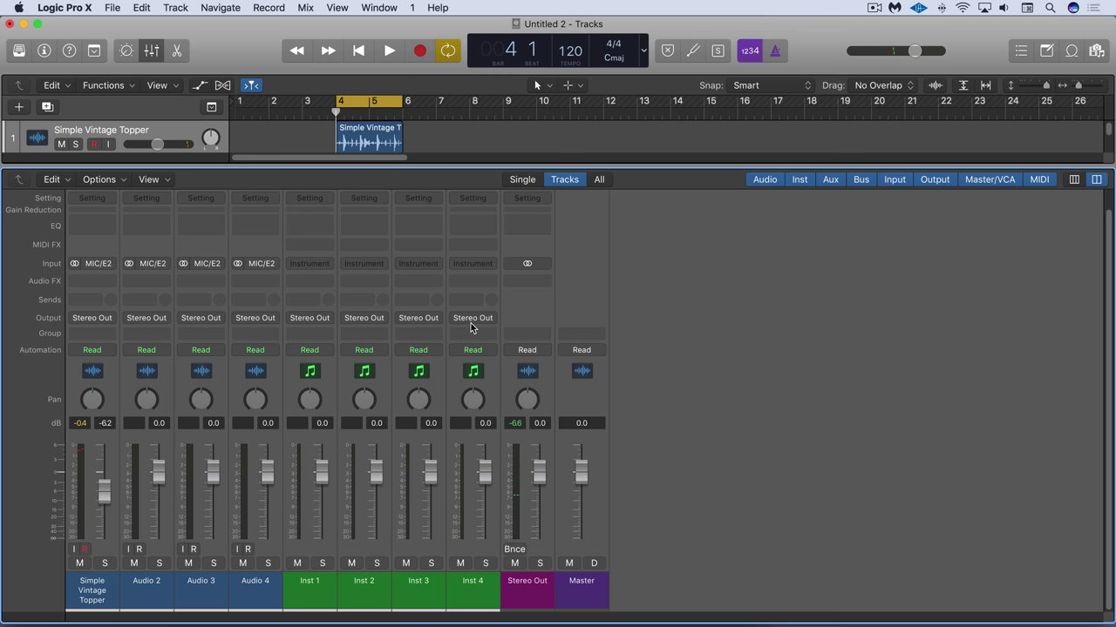
key(space)
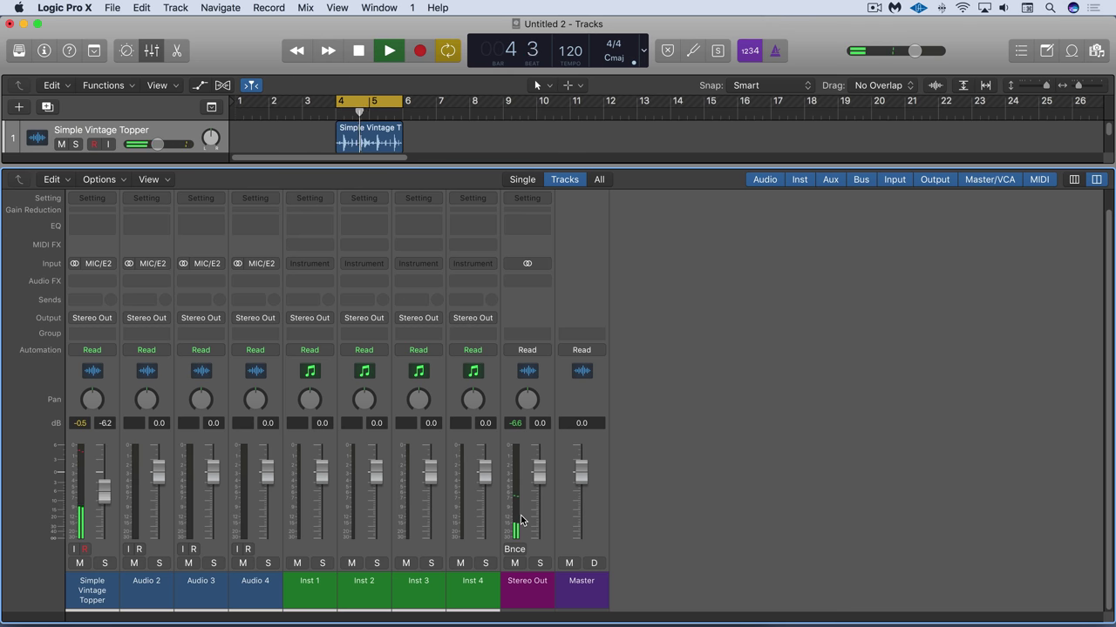
key(space)
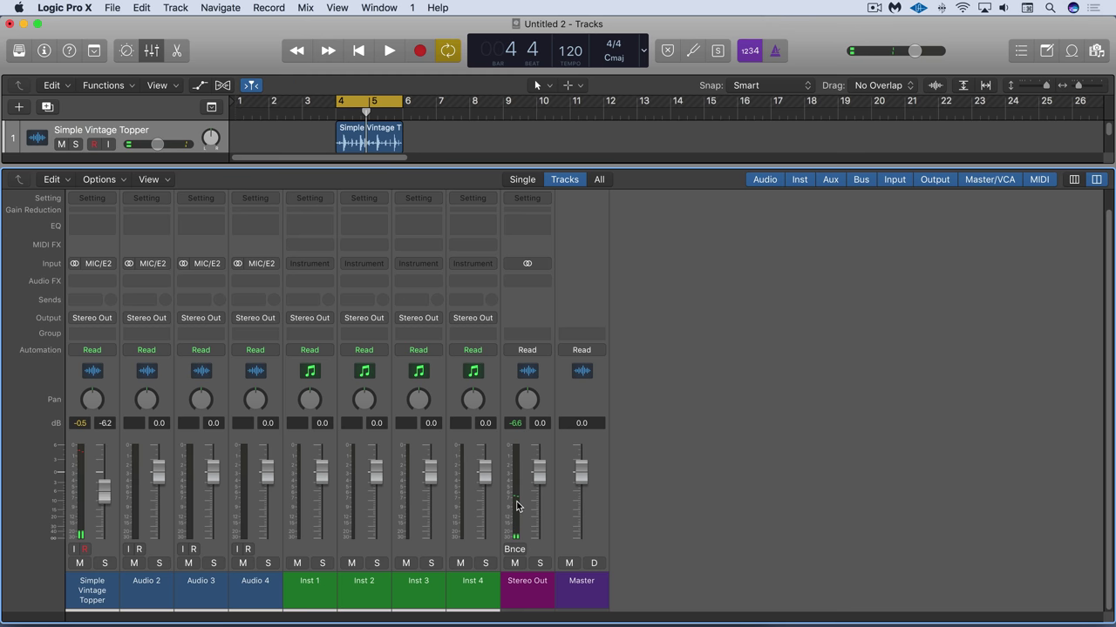
key(super+Tab)
key(super+Tab)
key(super+Tab)
key(super+shift+Tab)
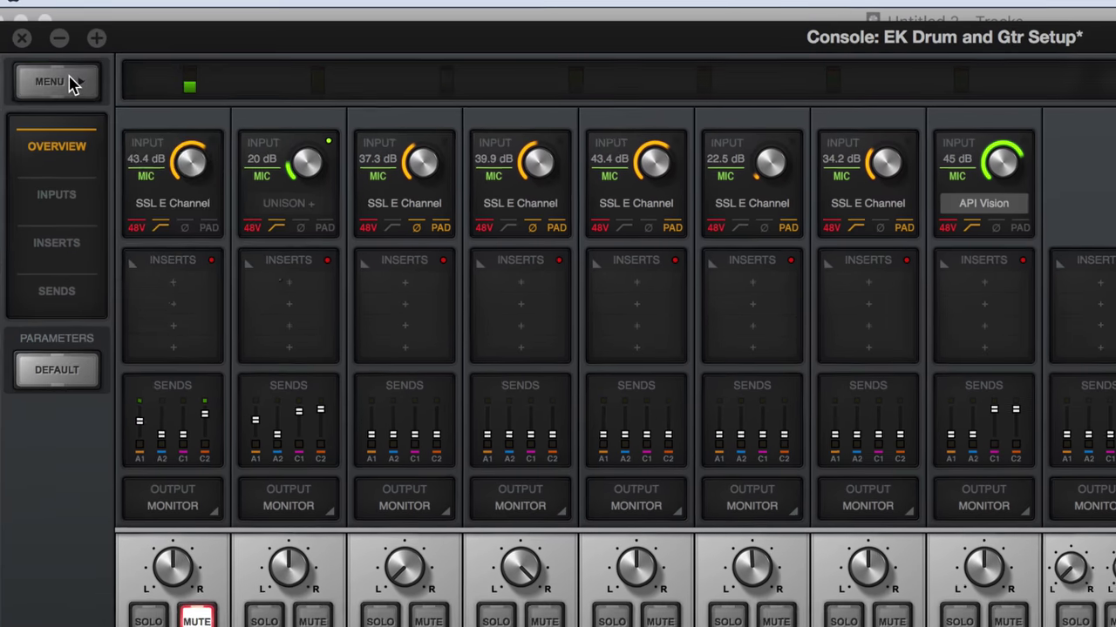
click(56, 59)
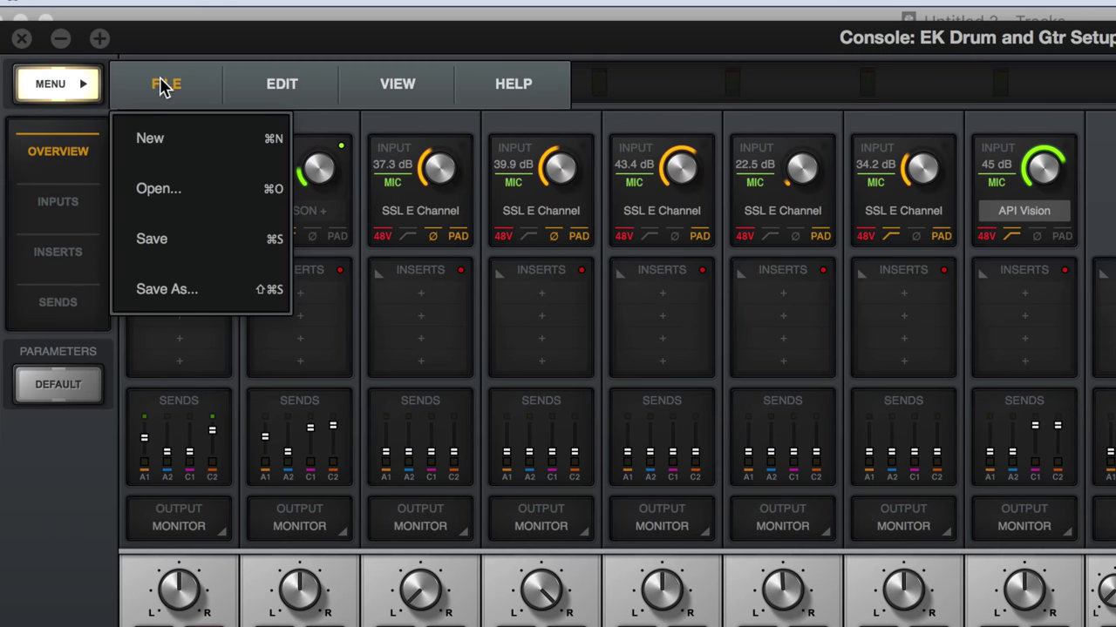
mouse_move(413, 92)
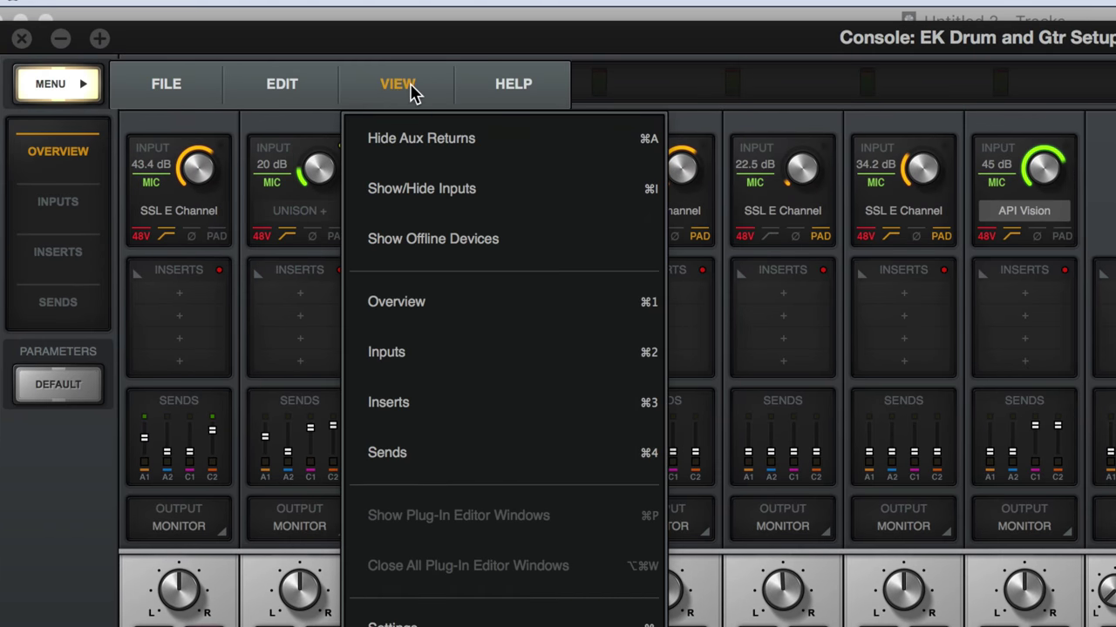
click(414, 202)
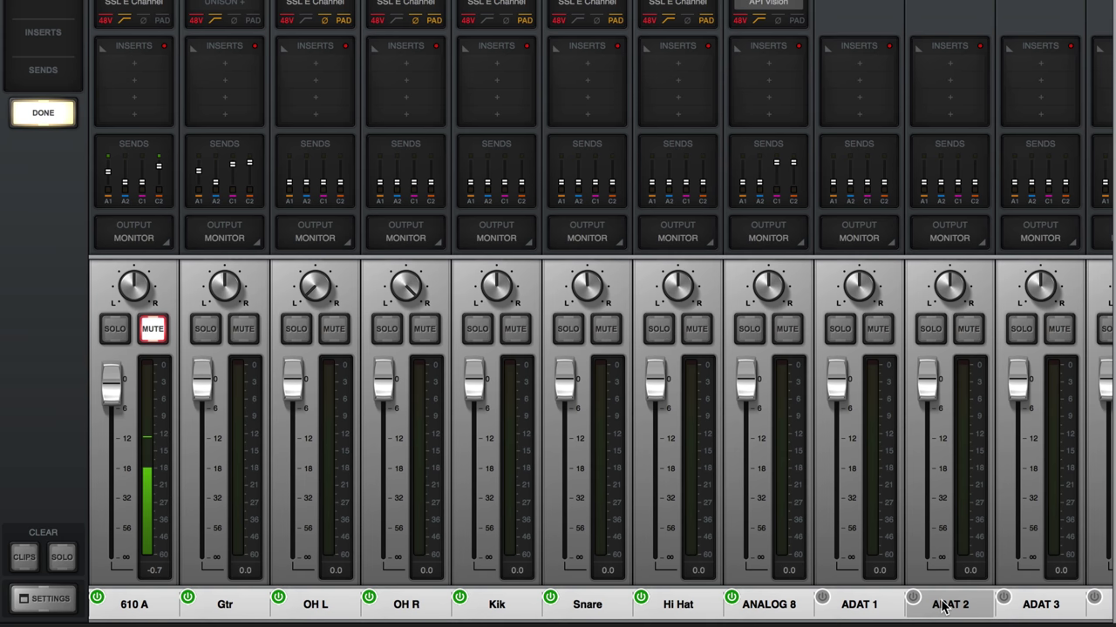
scroll(872, 607, right, 5)
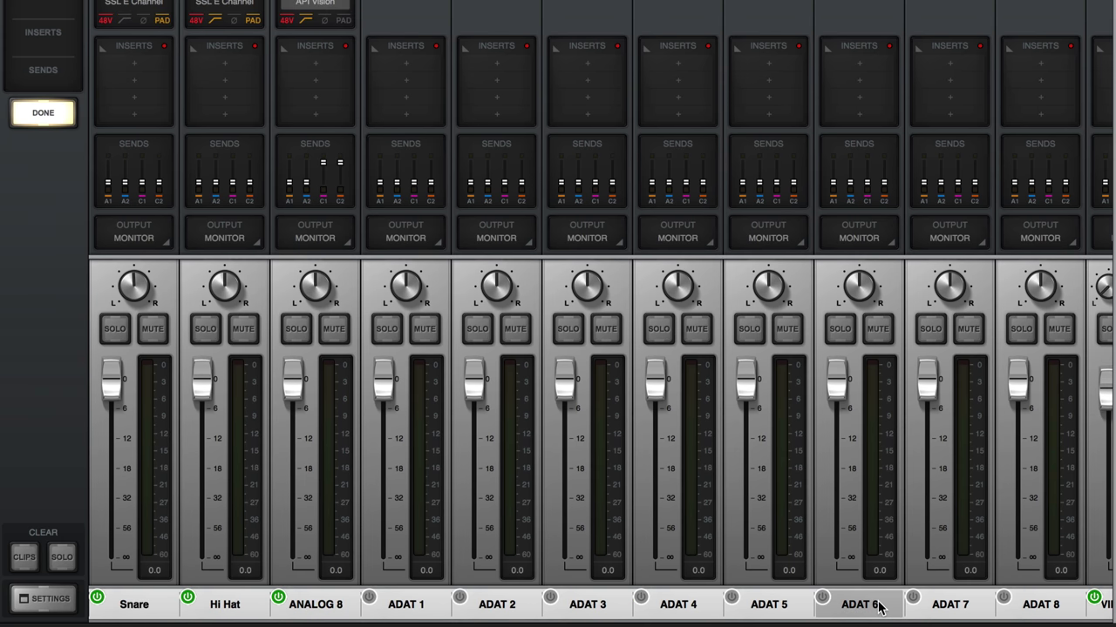
scroll(879, 607, right, 3)
scroll(977, 607, right, 3)
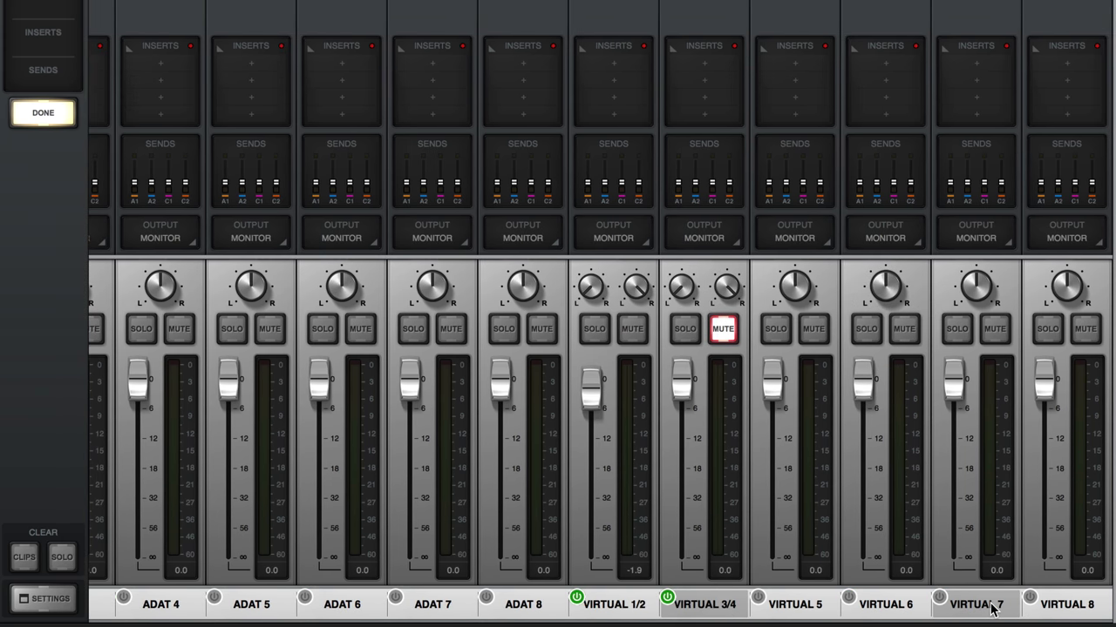
click(42, 114)
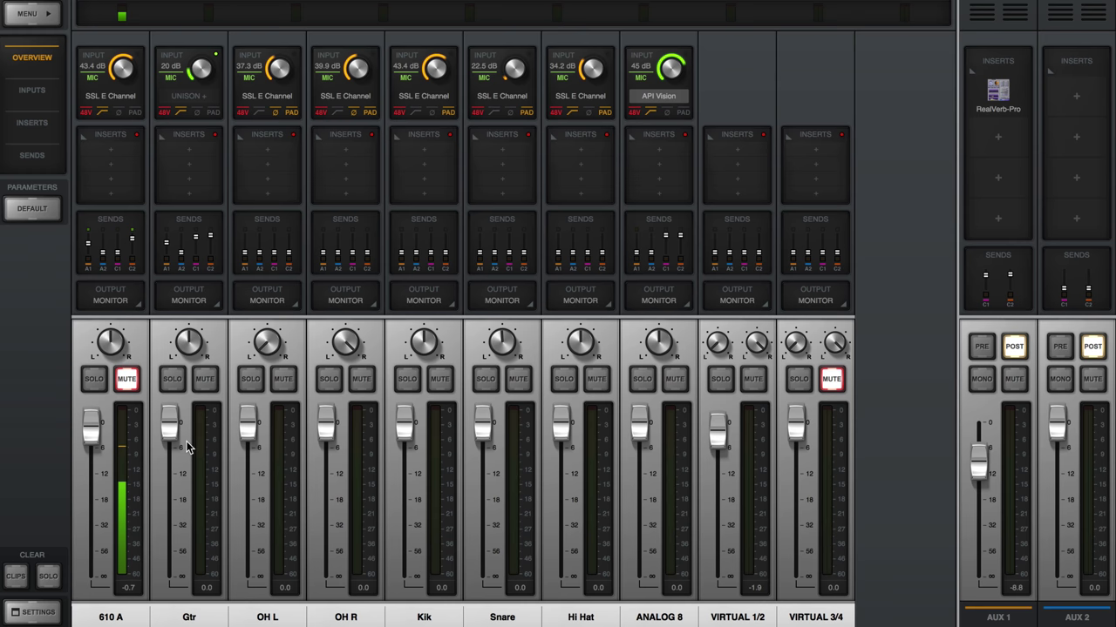
click(184, 228)
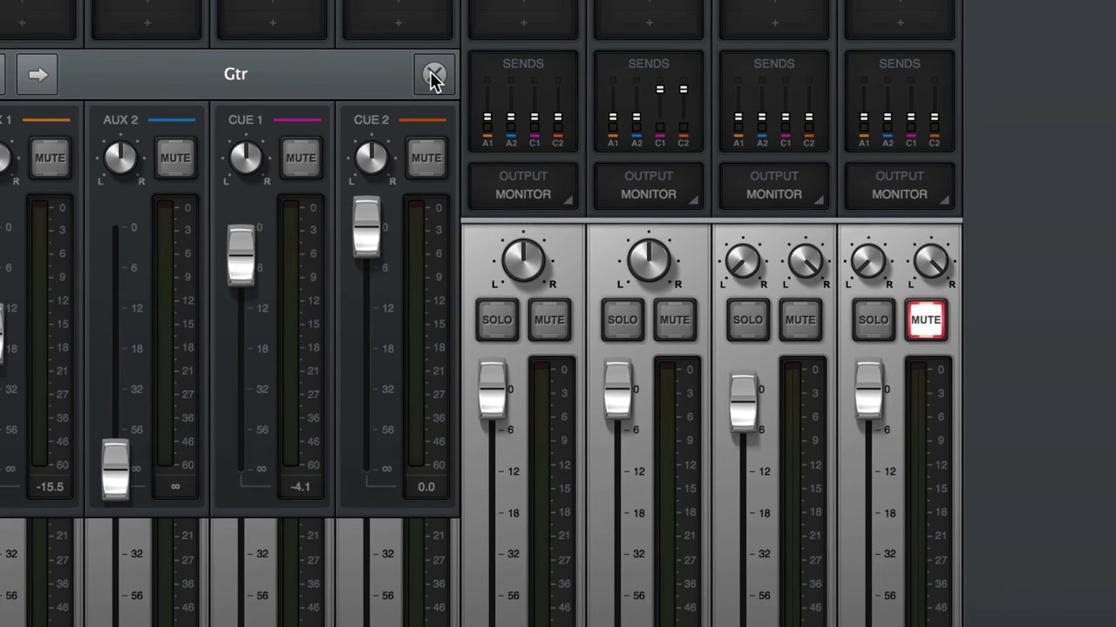
click(433, 77)
click(1063, 362)
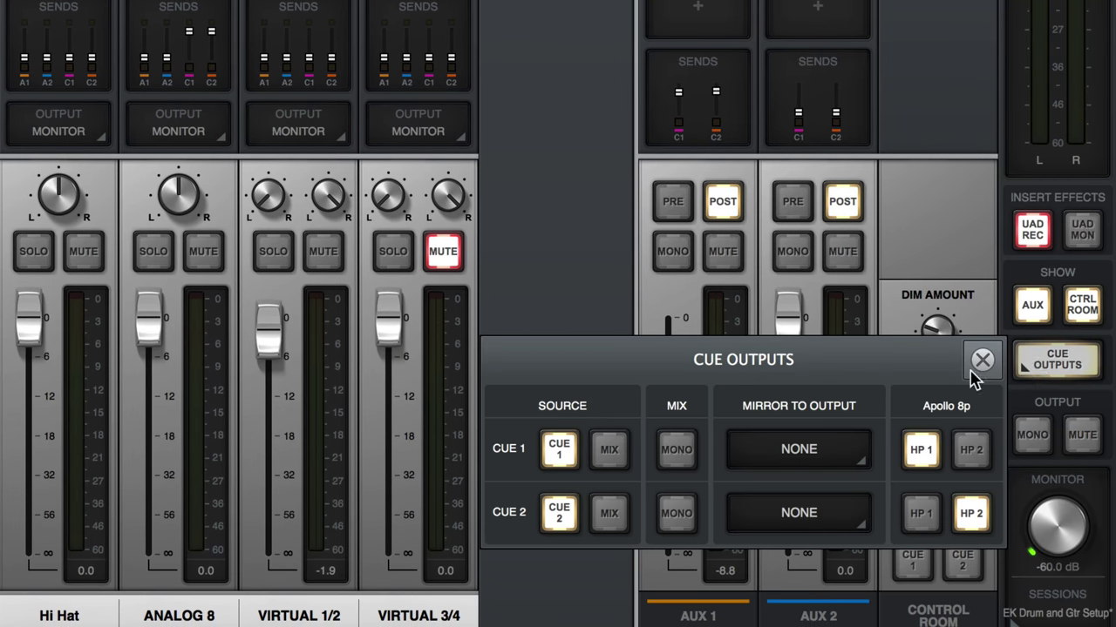
click(924, 458)
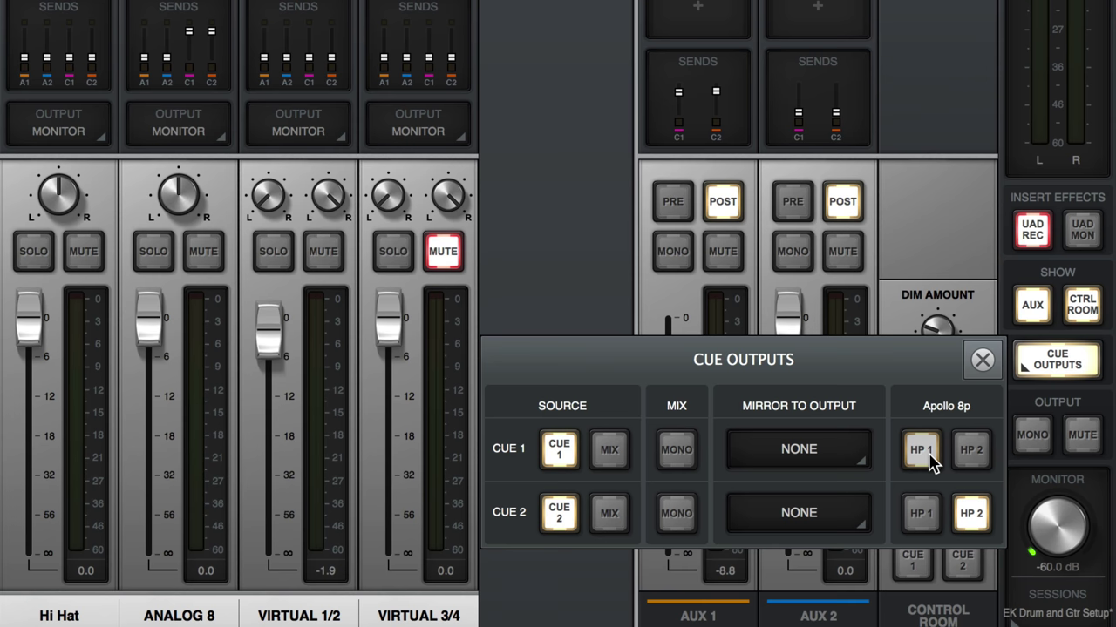
click(927, 462)
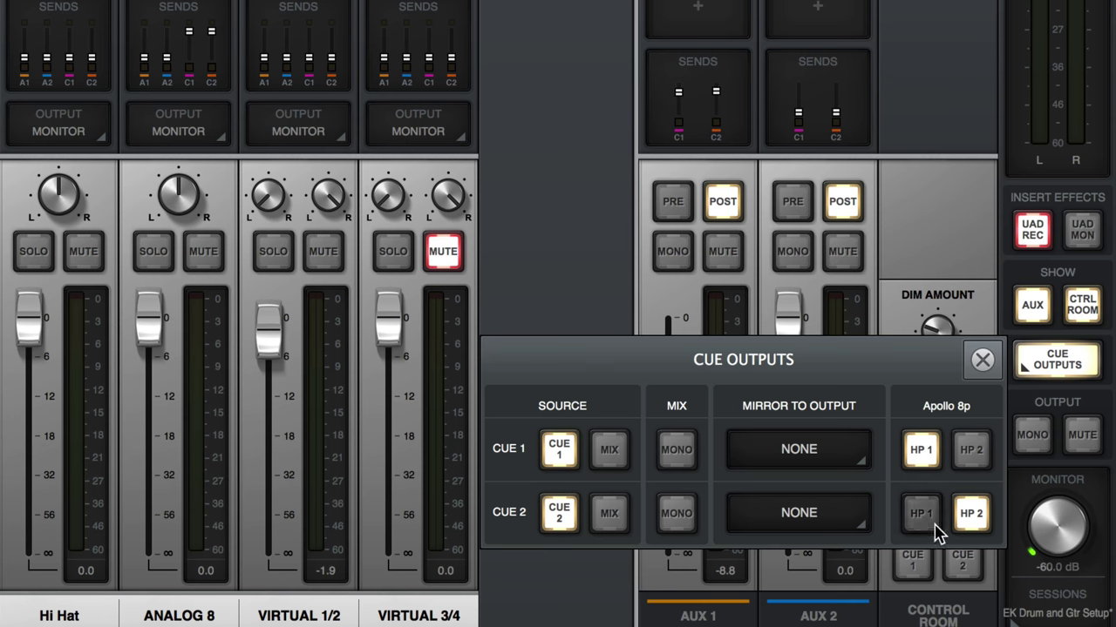
click(965, 512)
click(969, 514)
click(982, 360)
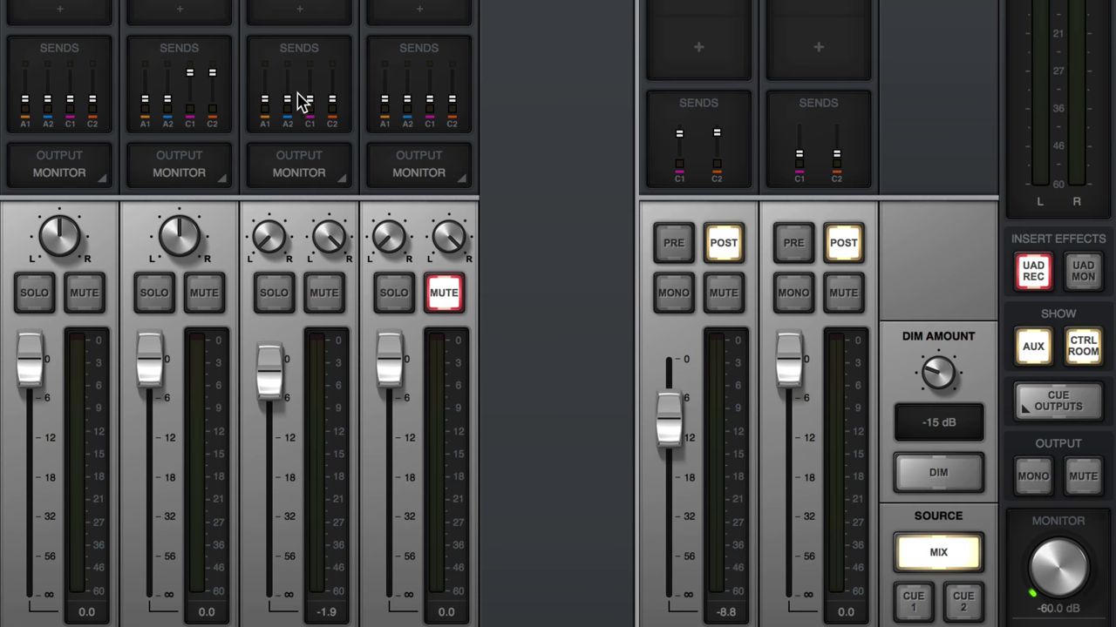
Raise VIRTUAL 1/2's CUE 1 and CUE 2 sends, then check the Gtr channel's send levels.
click(300, 77)
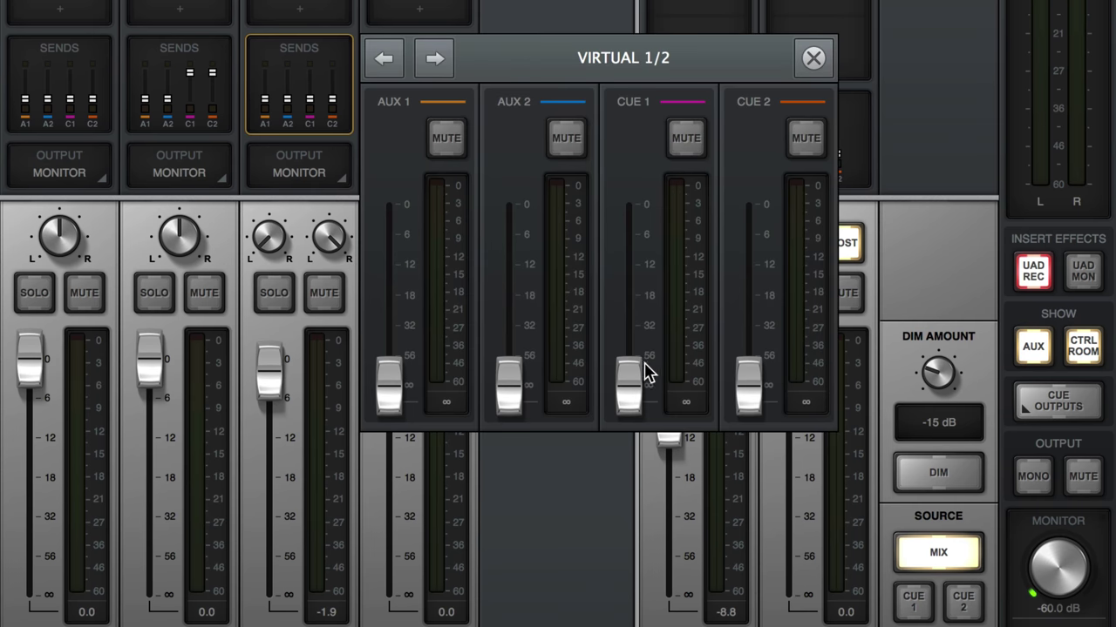
drag(642, 374, 632, 126)
drag(748, 380, 749, 139)
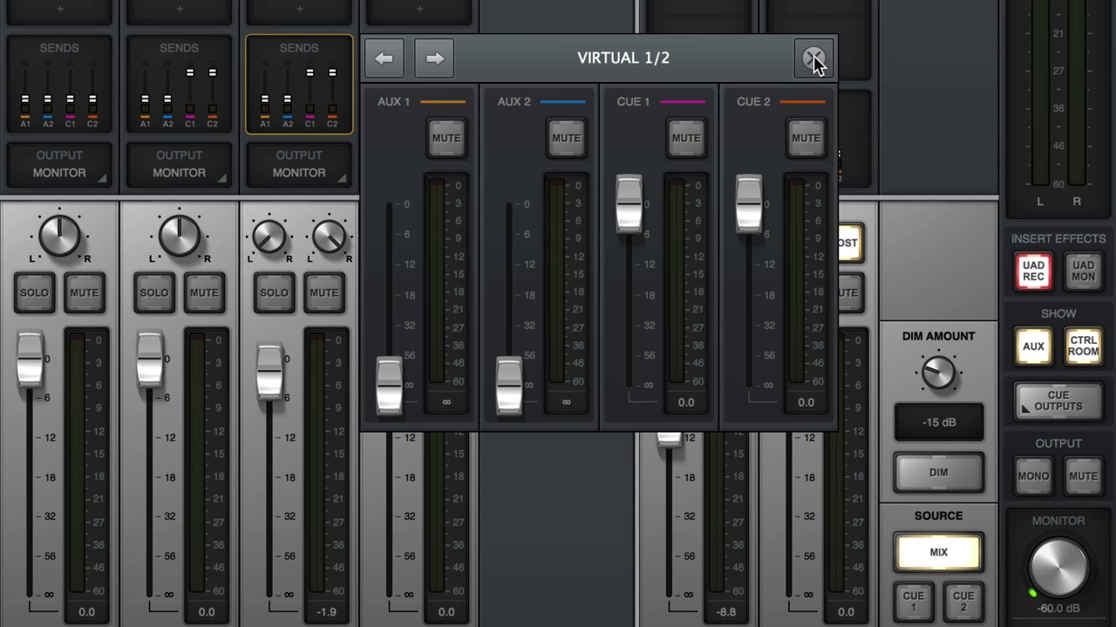
mouse_move(629, 205)
mouse_down()
mouse_move(627, 257)
mouse_move(629, 209)
mouse_up()
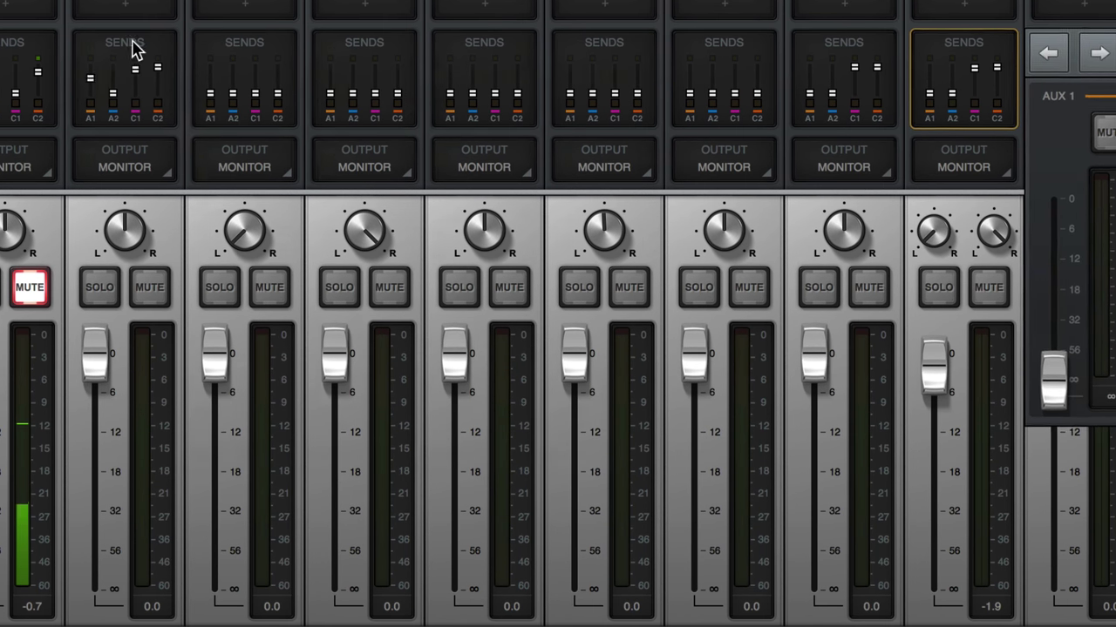
click(135, 48)
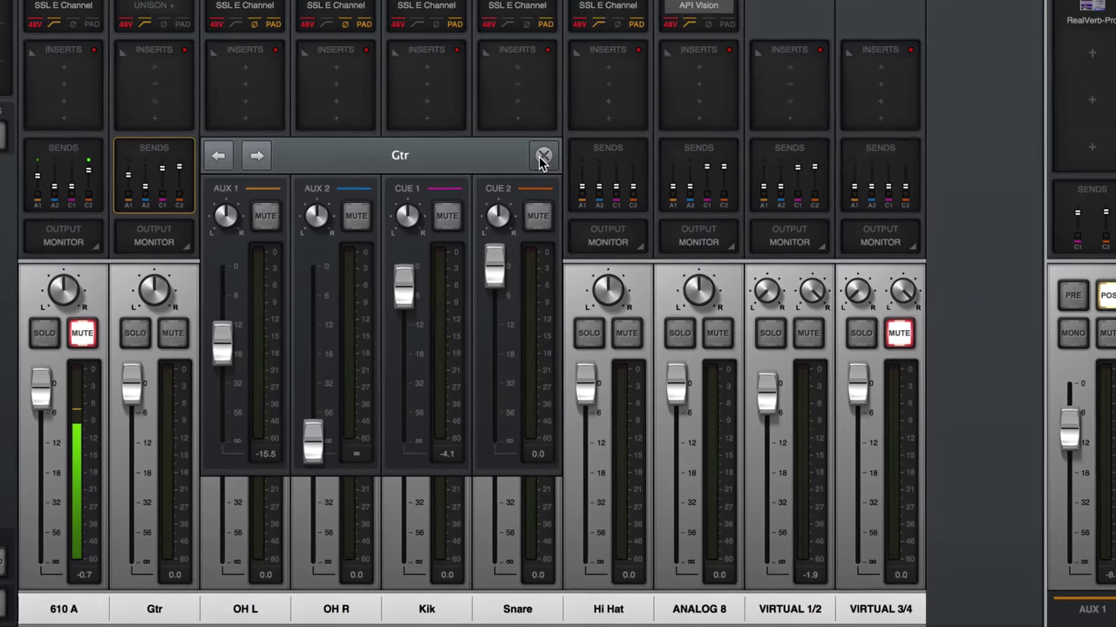
click(637, 54)
Pull VIRTUAL 1/2's CUE 1 and CUE 2 sends fully down to ∞ and close the popup.
click(652, 244)
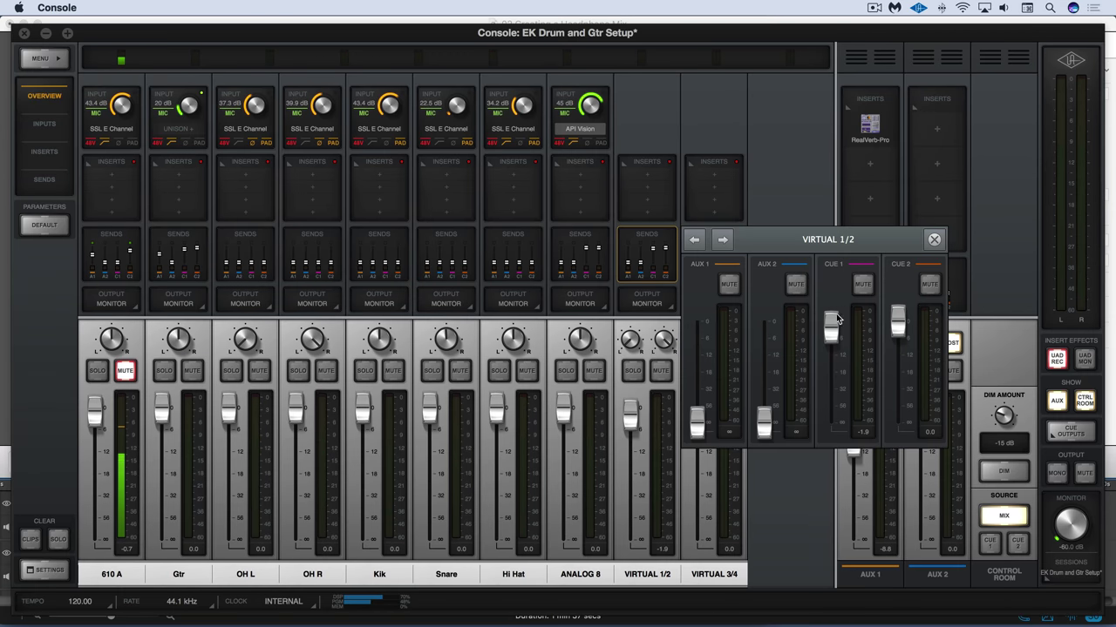
drag(835, 320, 833, 424)
drag(898, 320, 899, 424)
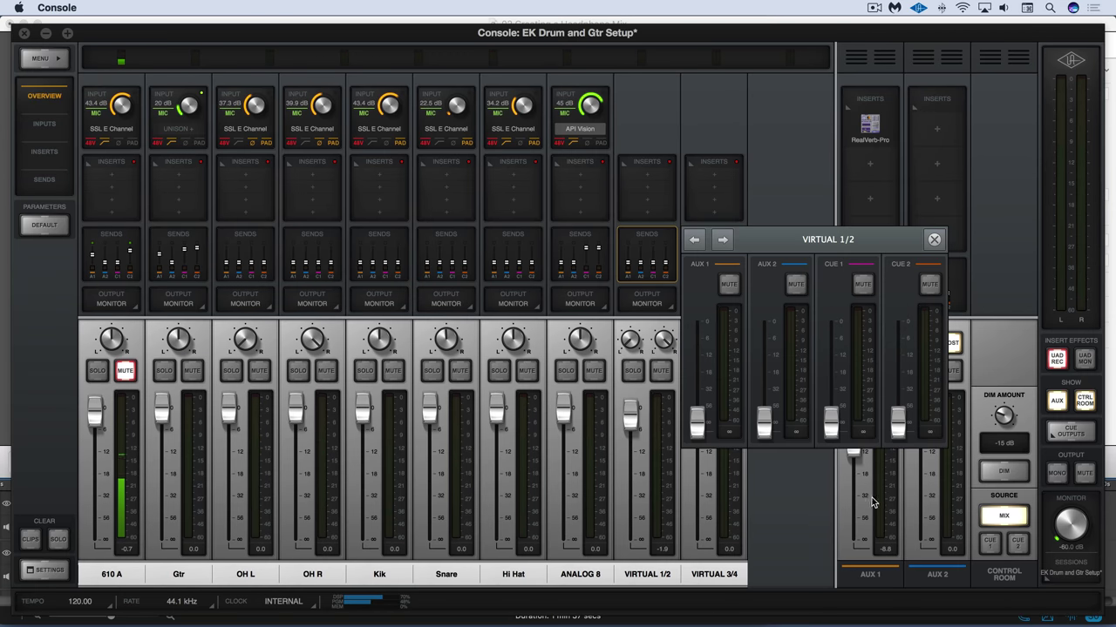
click(934, 241)
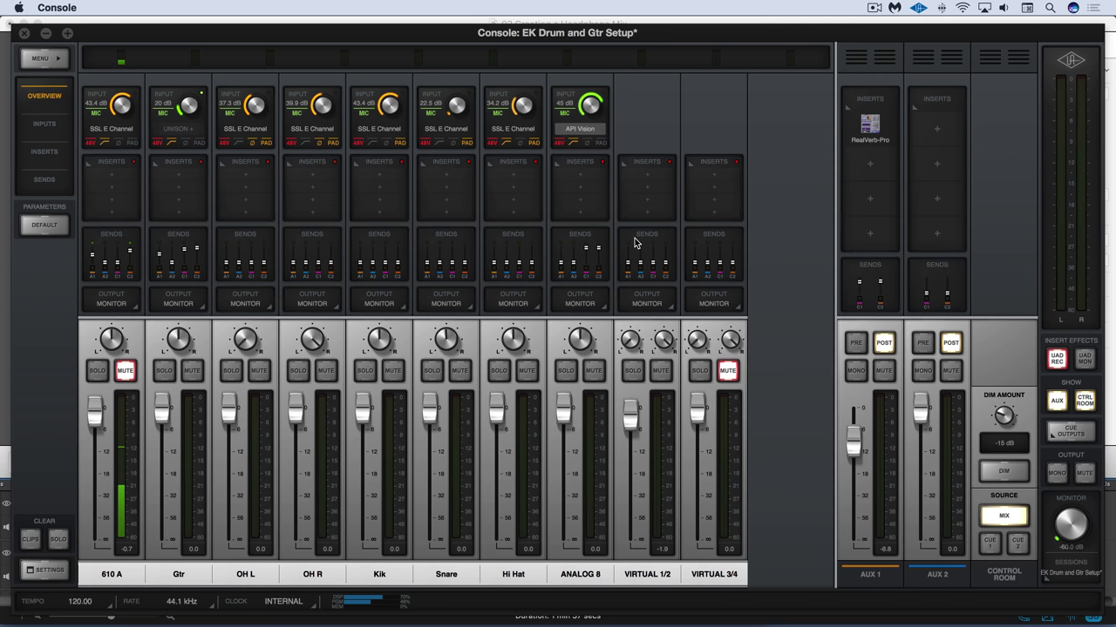
In Logic, select all eight tracks and give them a Bus 7 send at 0 dB.
key(super+Tab)
key(super+Tab)
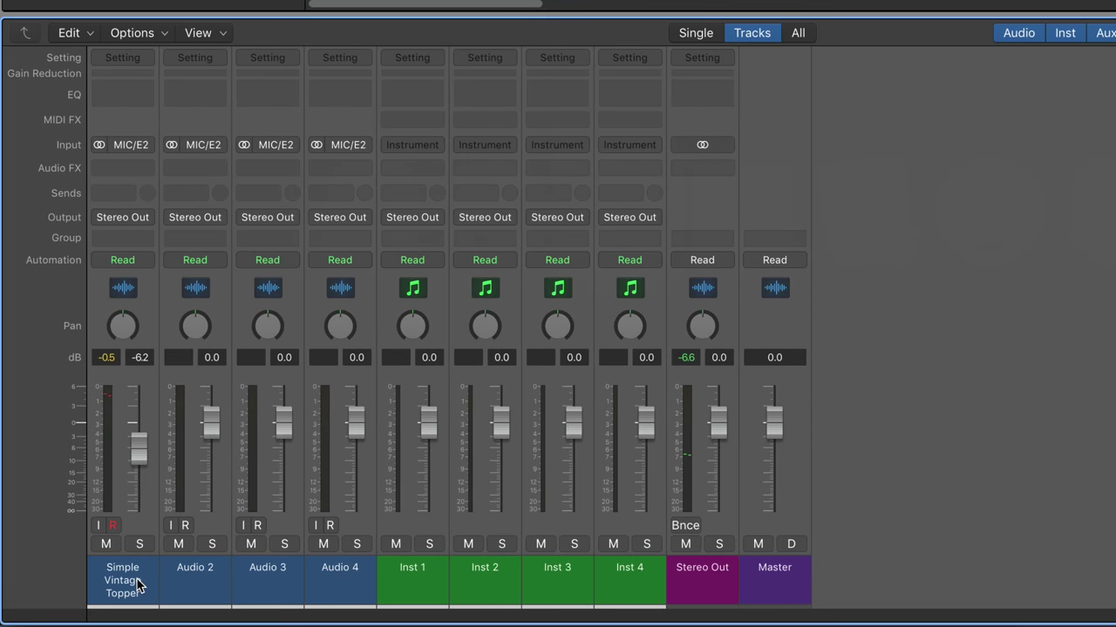
drag(137, 586, 615, 577)
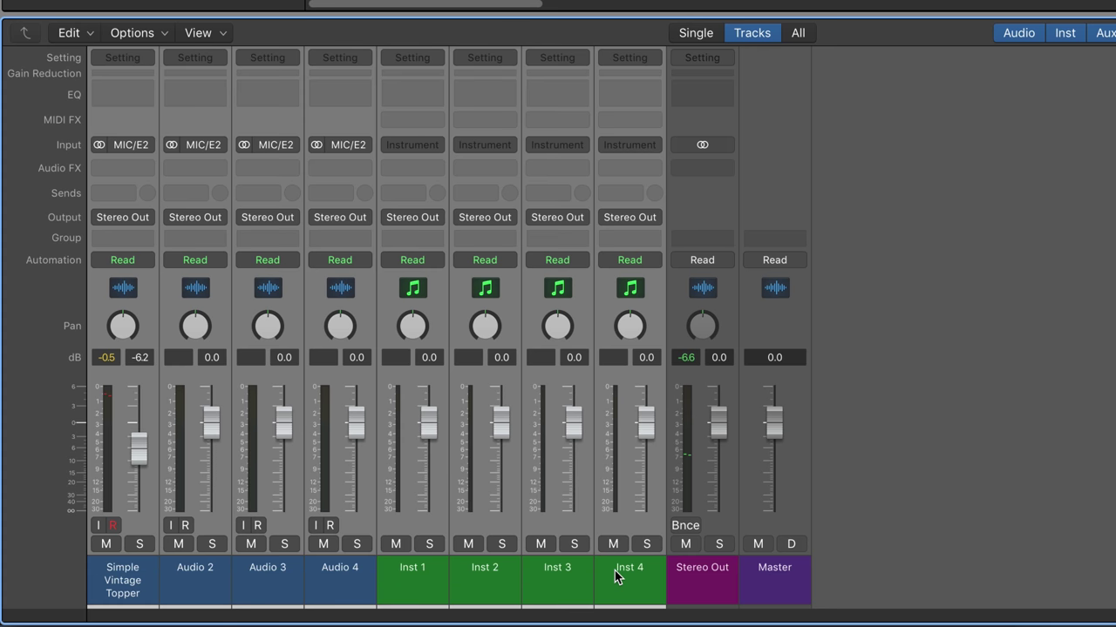
click(129, 195)
mouse_move(138, 282)
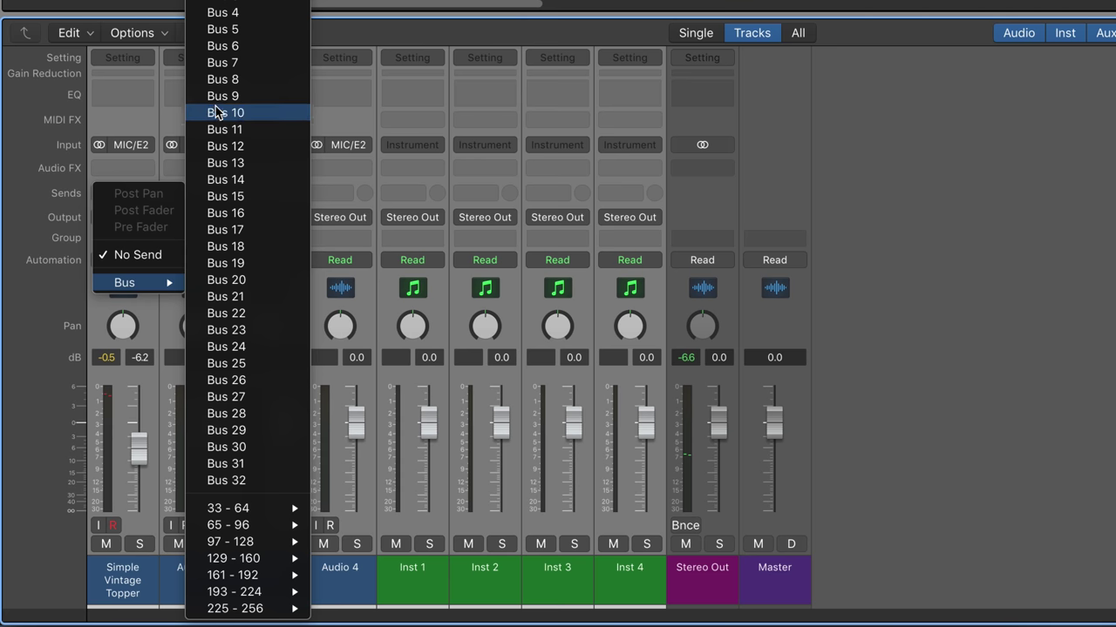
click(218, 66)
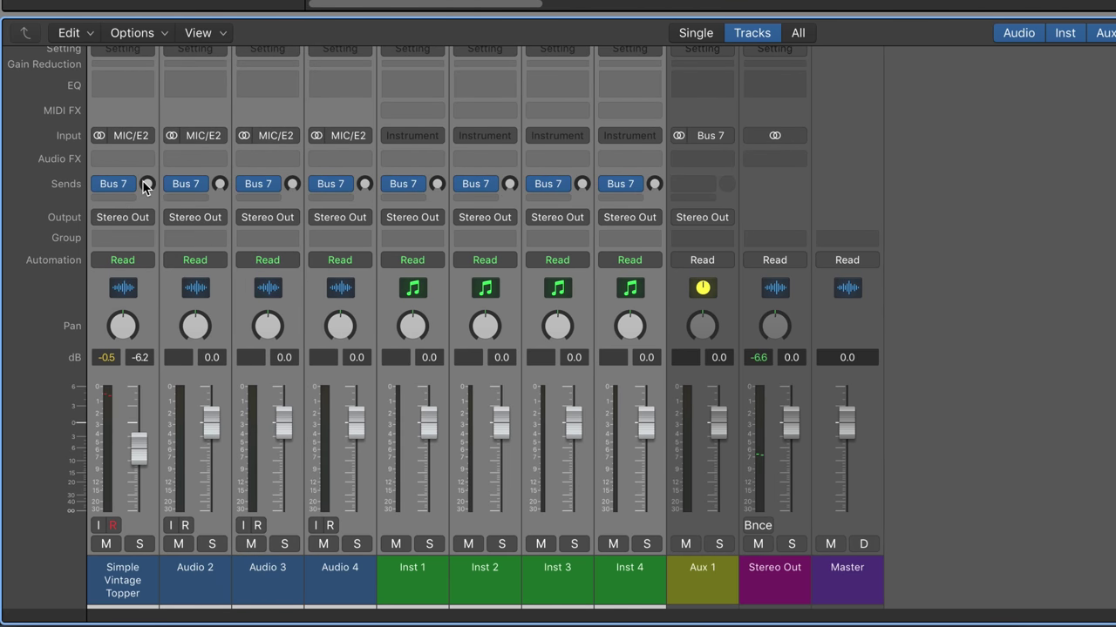
alt+click(146, 185)
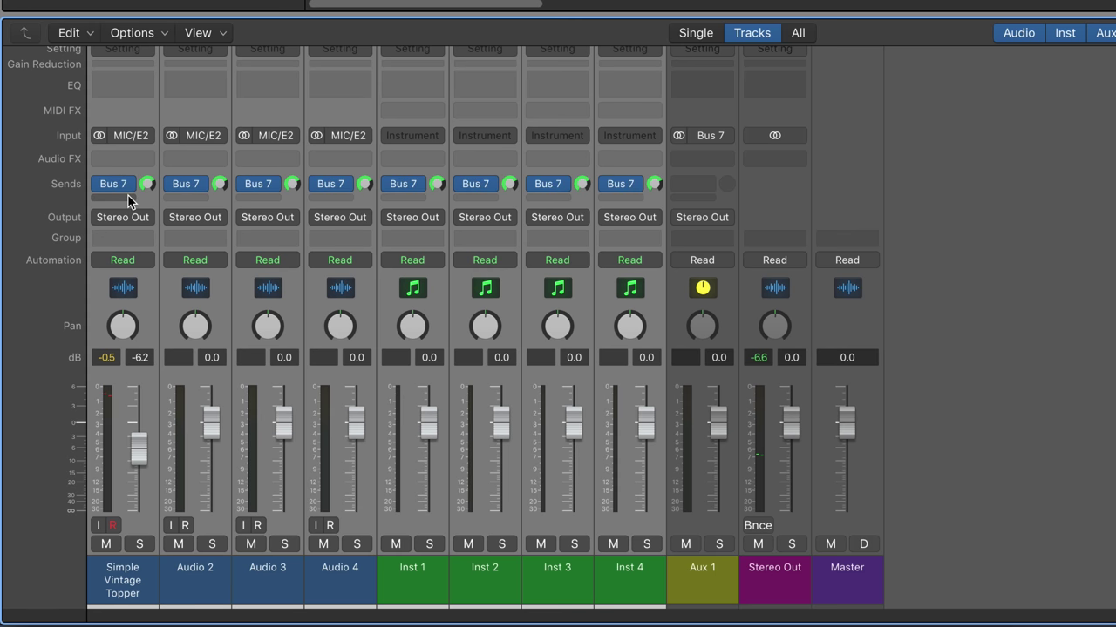
Add a second Bus 8 send at 0 dB to all selected tracks.
click(127, 195)
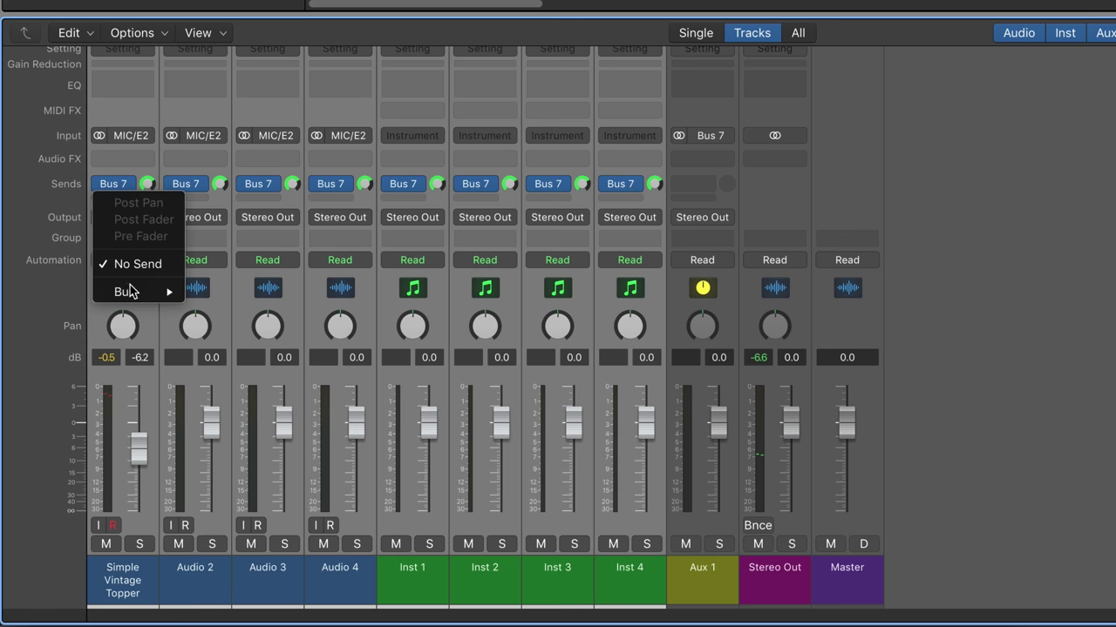
mouse_move(145, 293)
click(223, 78)
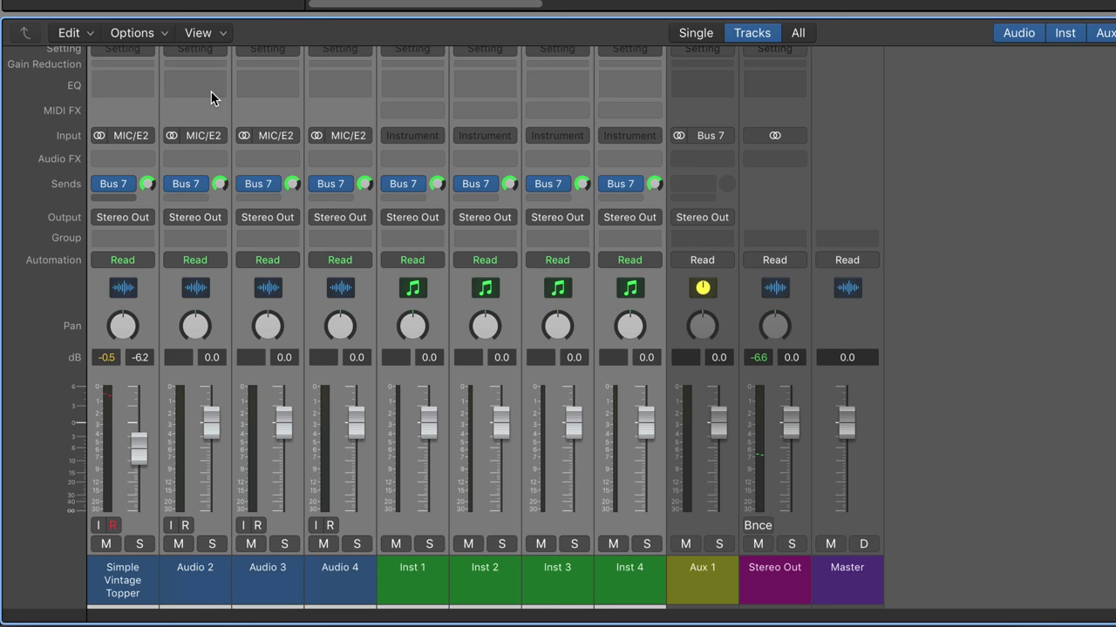
alt+click(146, 187)
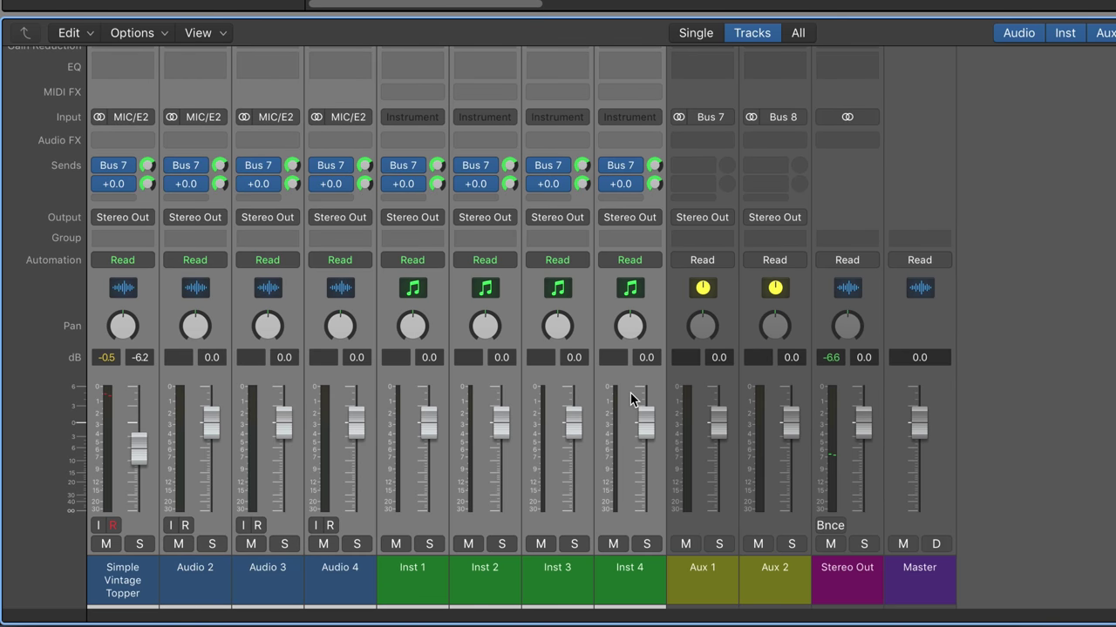
Route Aux 1 to Output 25-26 (CUE1 L/R) and Aux 2 to Output 27-28 (CUE2 L/R).
click(722, 219)
mouse_move(727, 277)
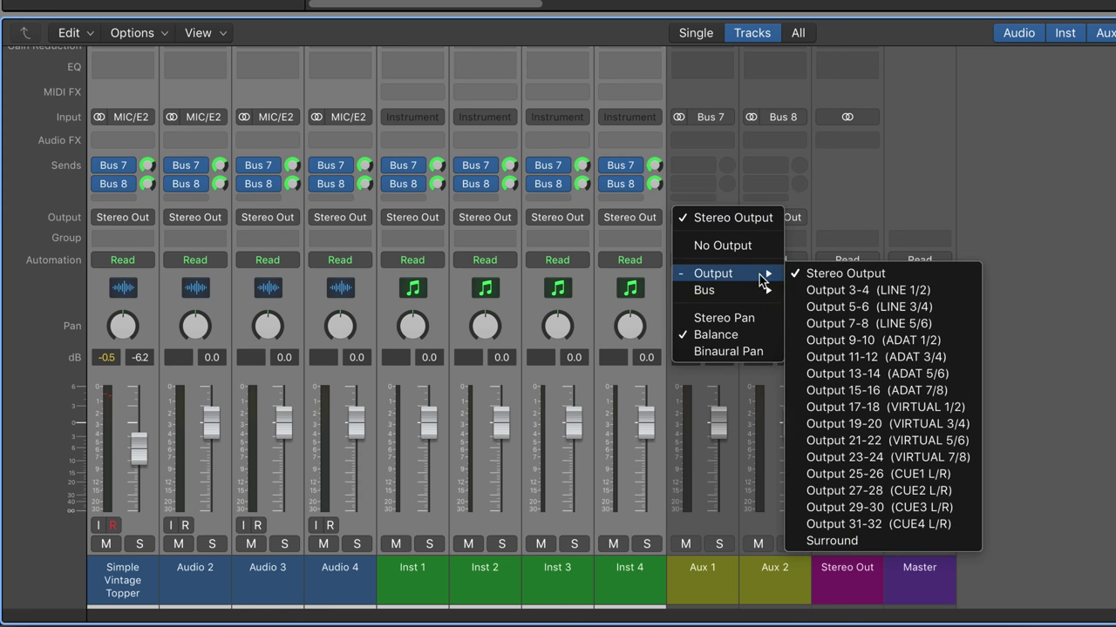
click(905, 475)
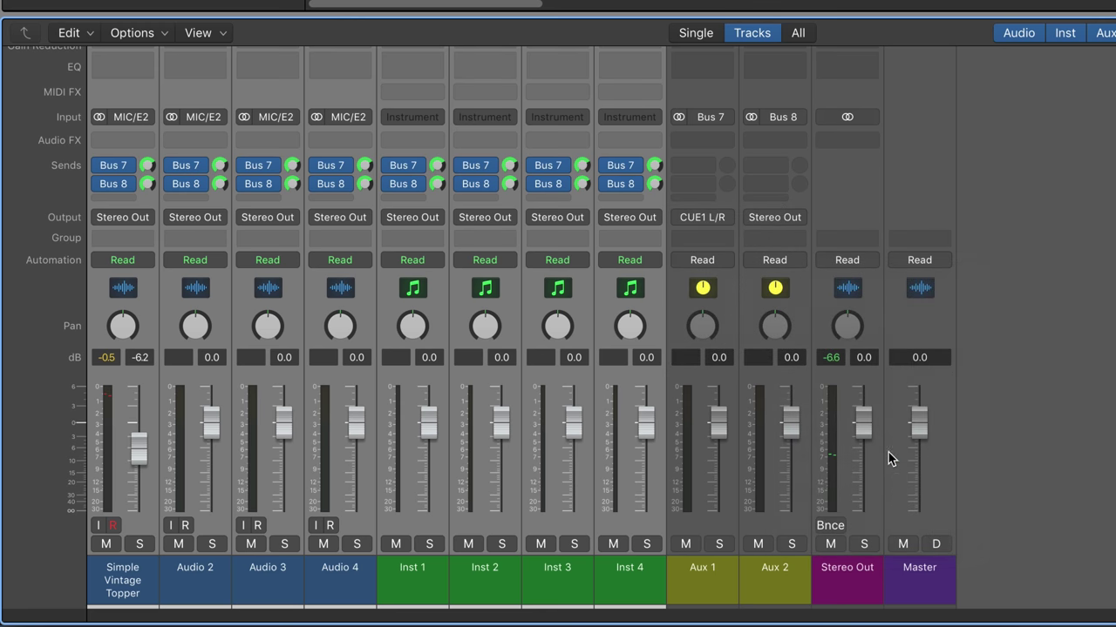
click(795, 220)
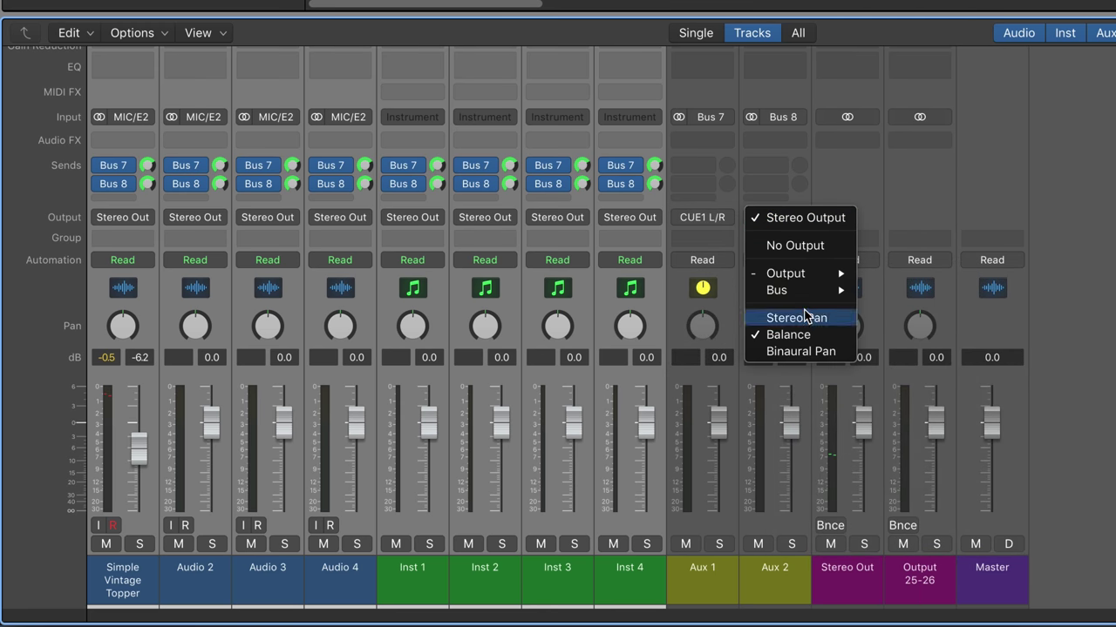
mouse_move(798, 277)
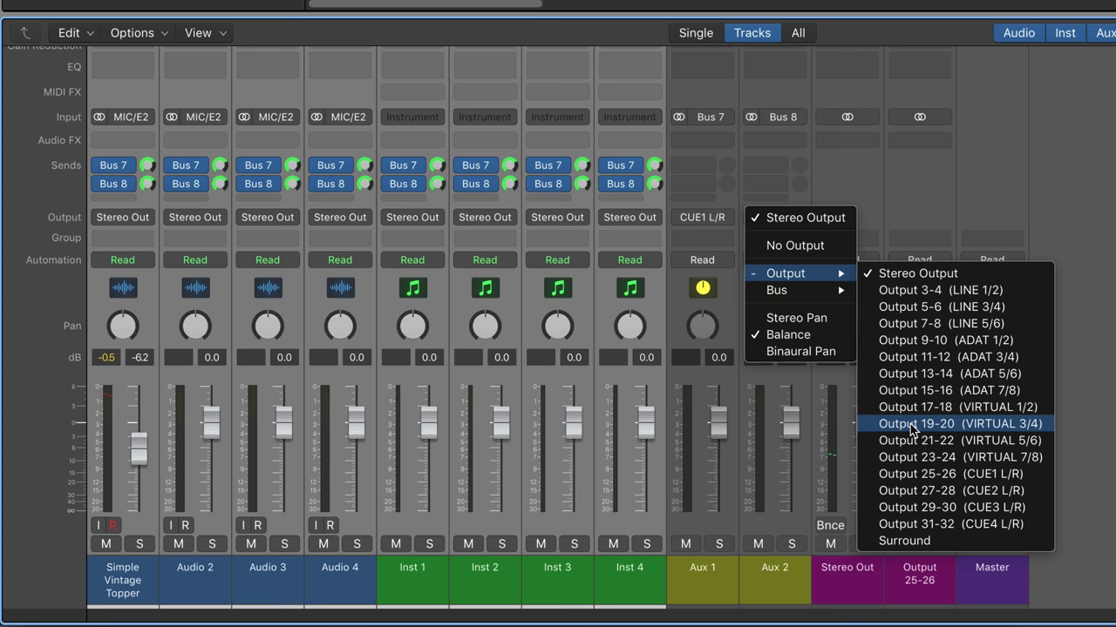
click(915, 491)
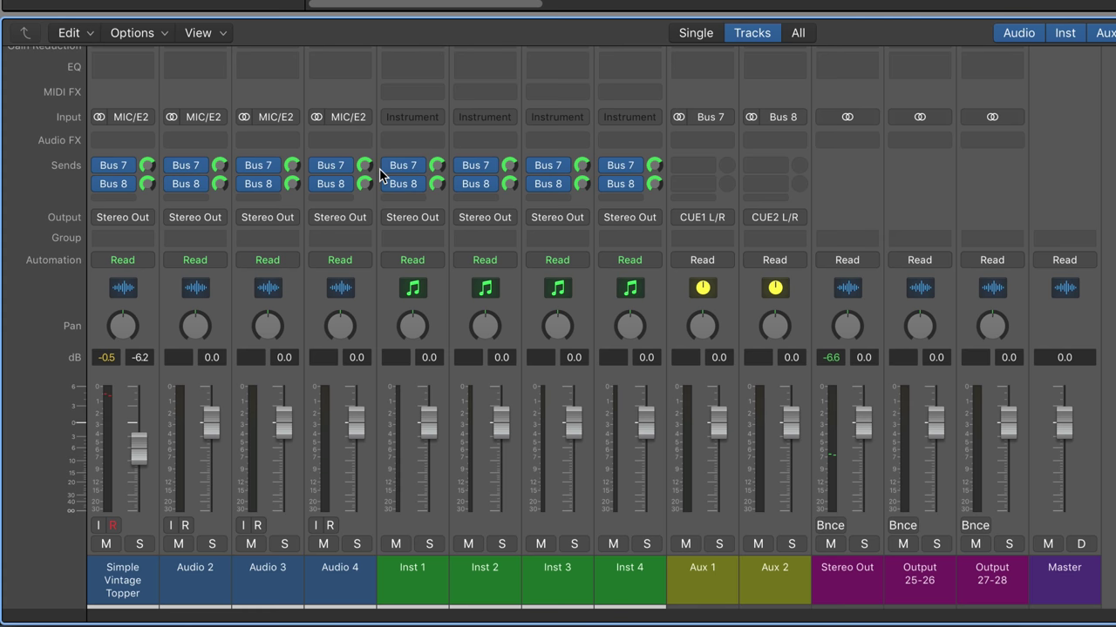
Trim sends (Audio 4 Bus 7 to -1.1, Simple Vintage Topper Bus 8 to -12.0), play, switch to Console.
mouse_move(382, 174)
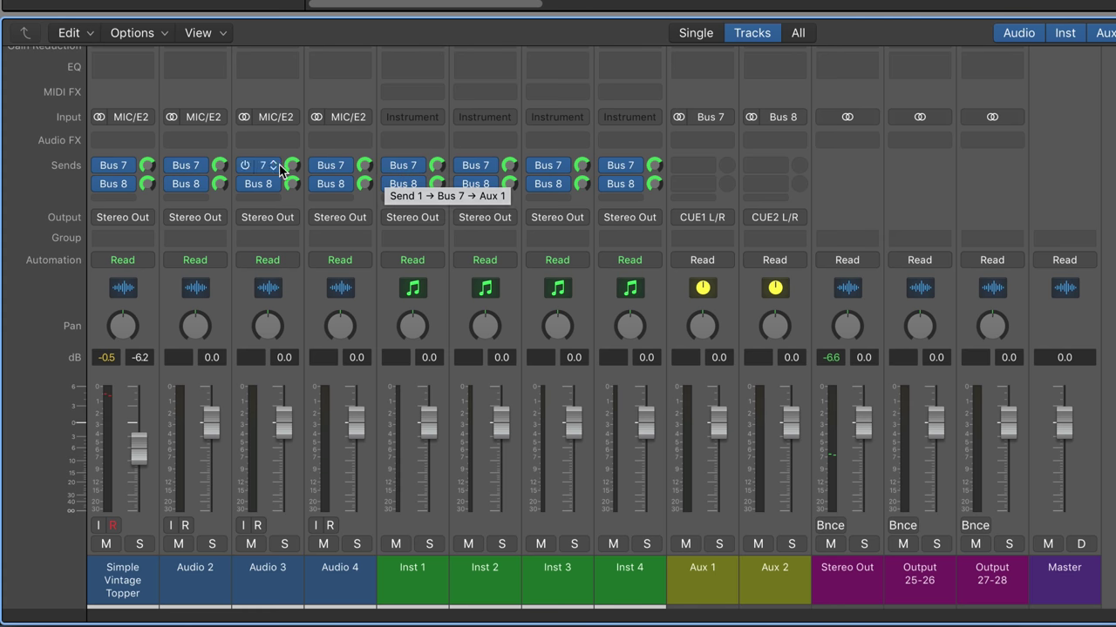
drag(292, 165, 292, 163)
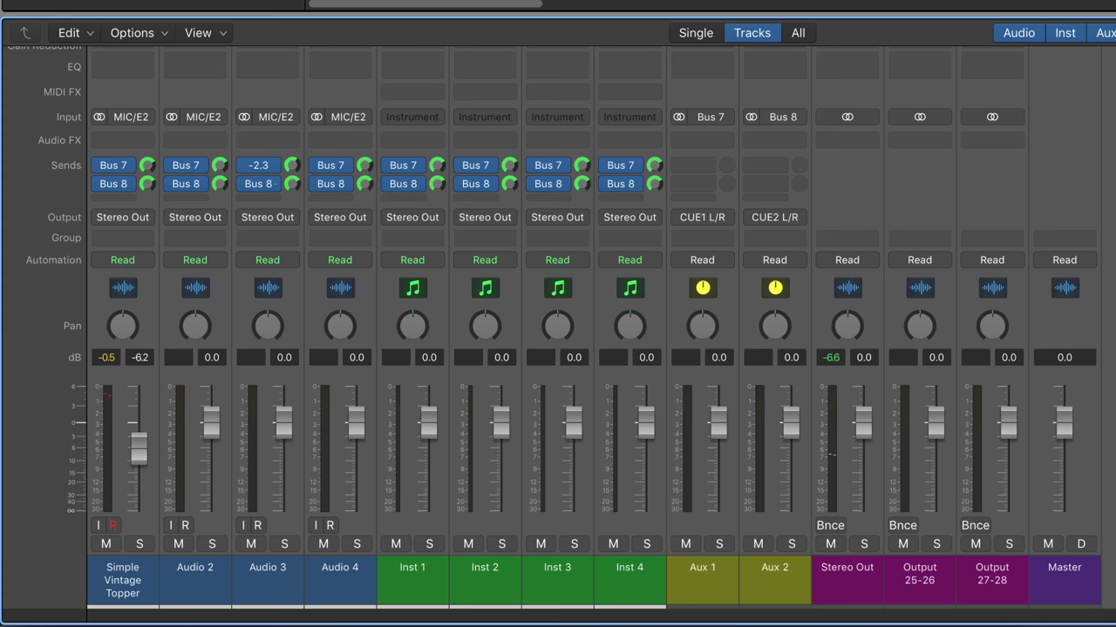
drag(365, 165, 364, 161)
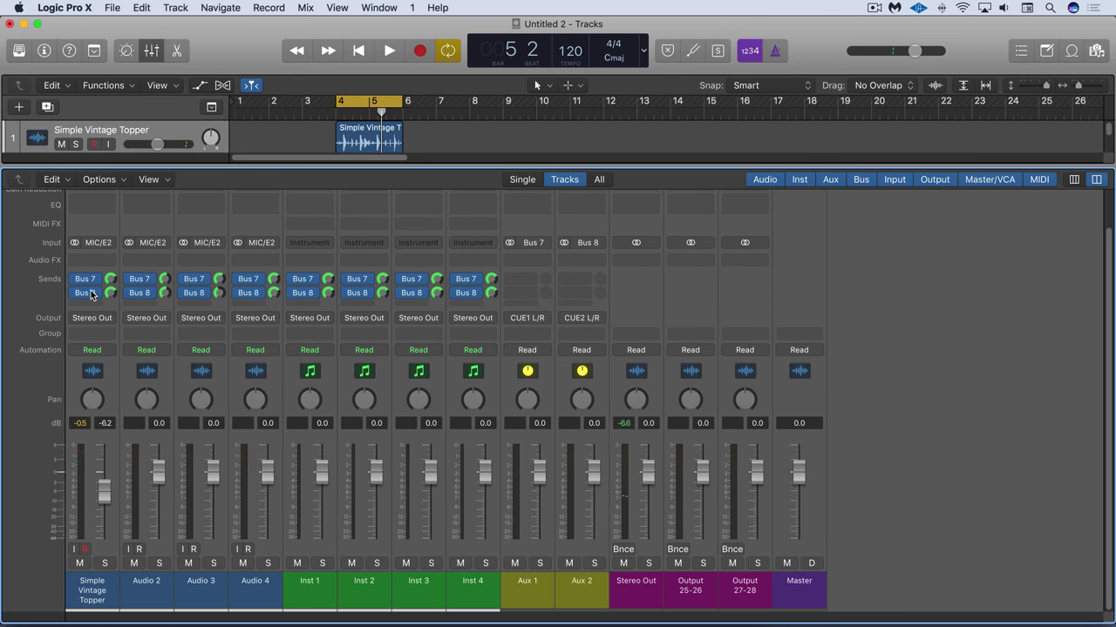
drag(91, 294, 92, 314)
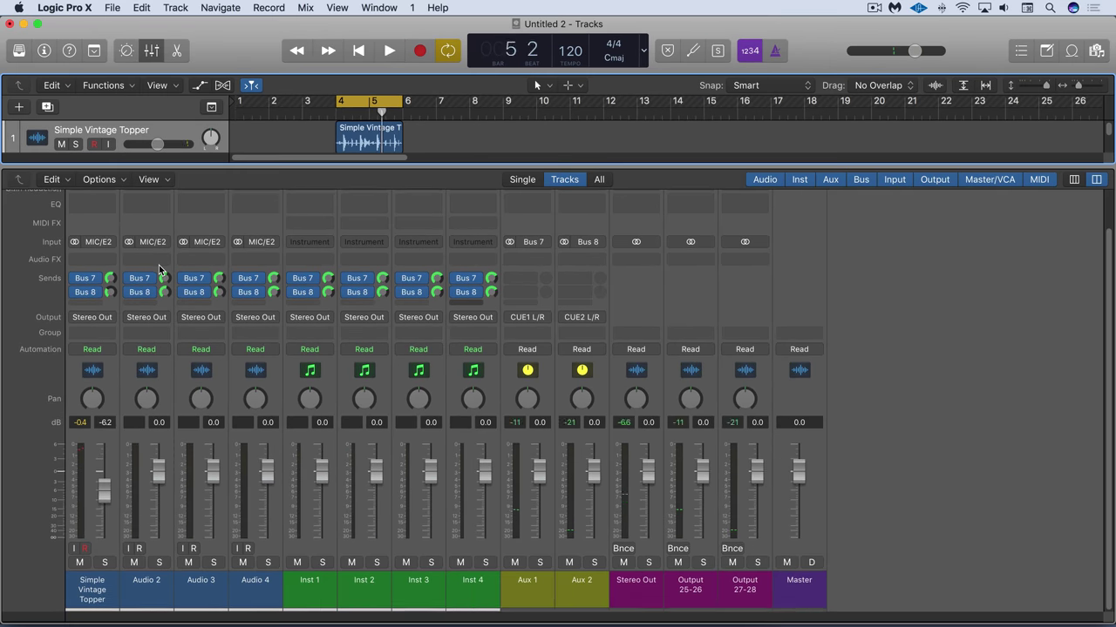
key(space)
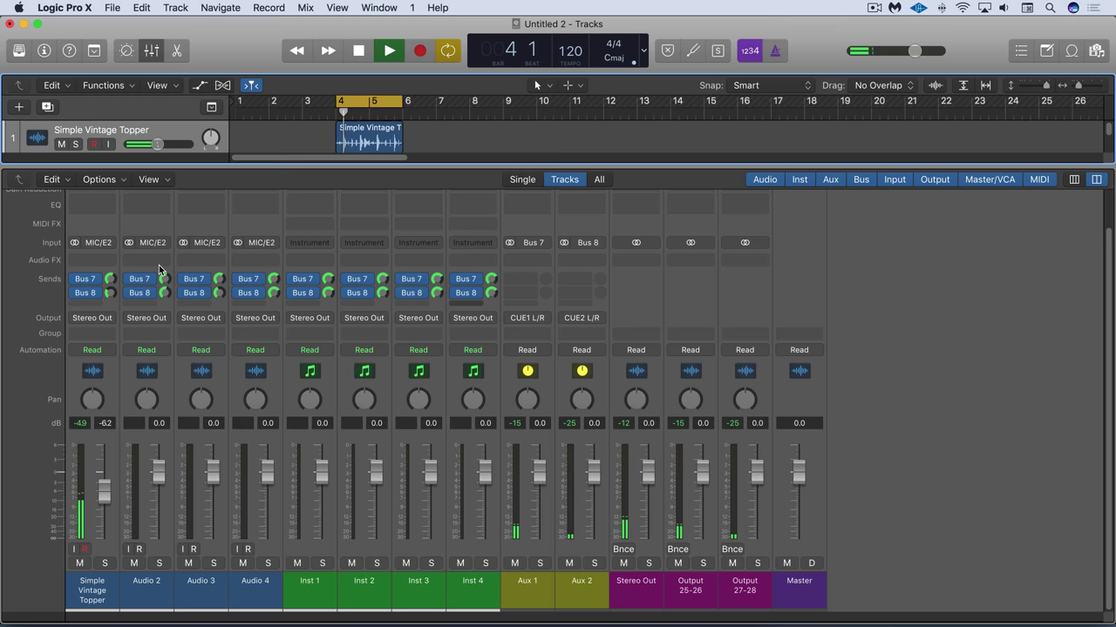
key(super+Tab)
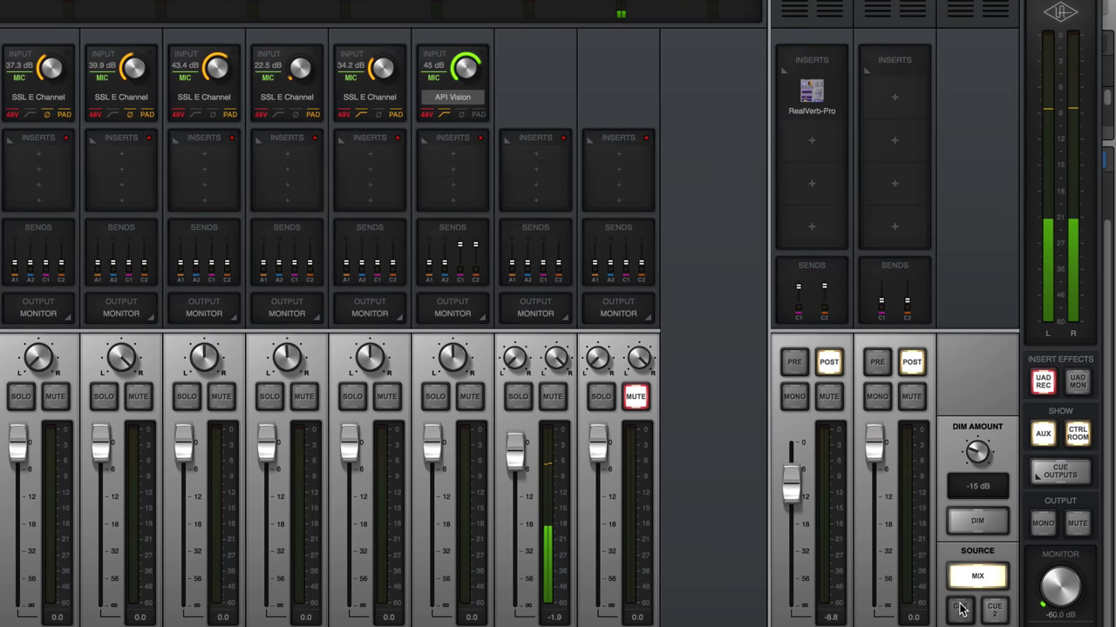
Audition the CUE 1 and then the CUE 2 headphone mix as the Control Room source.
click(960, 609)
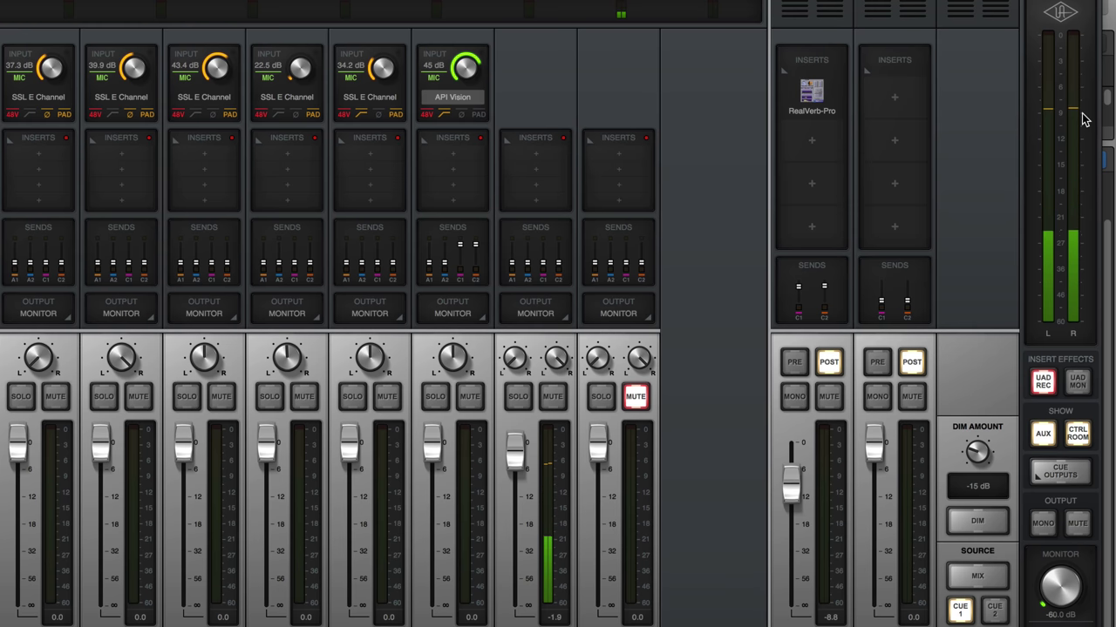
click(995, 614)
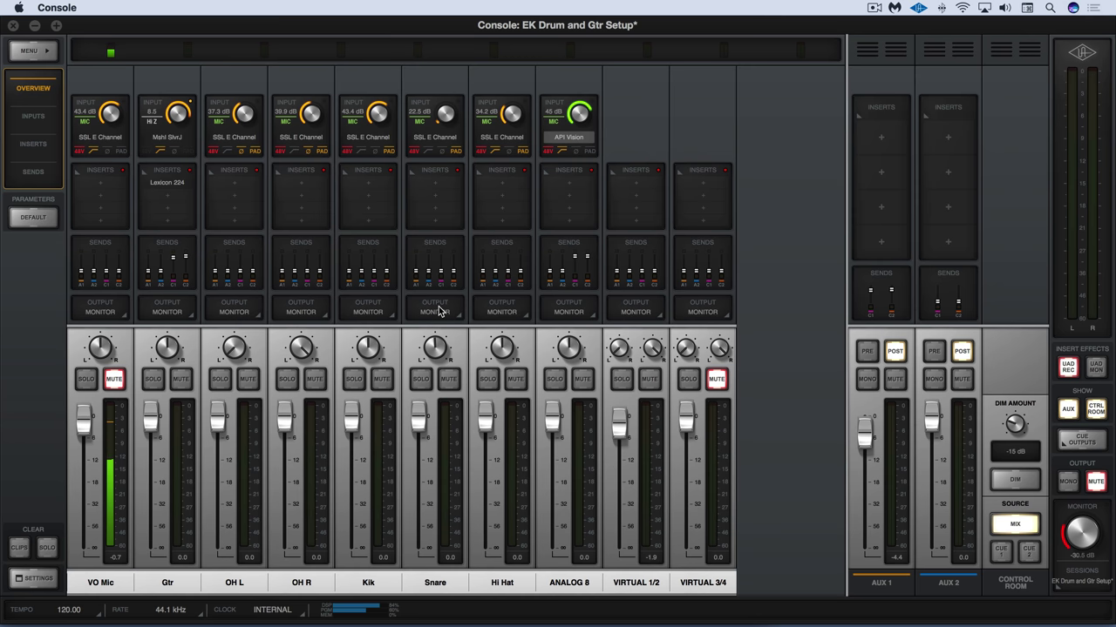
click(169, 142)
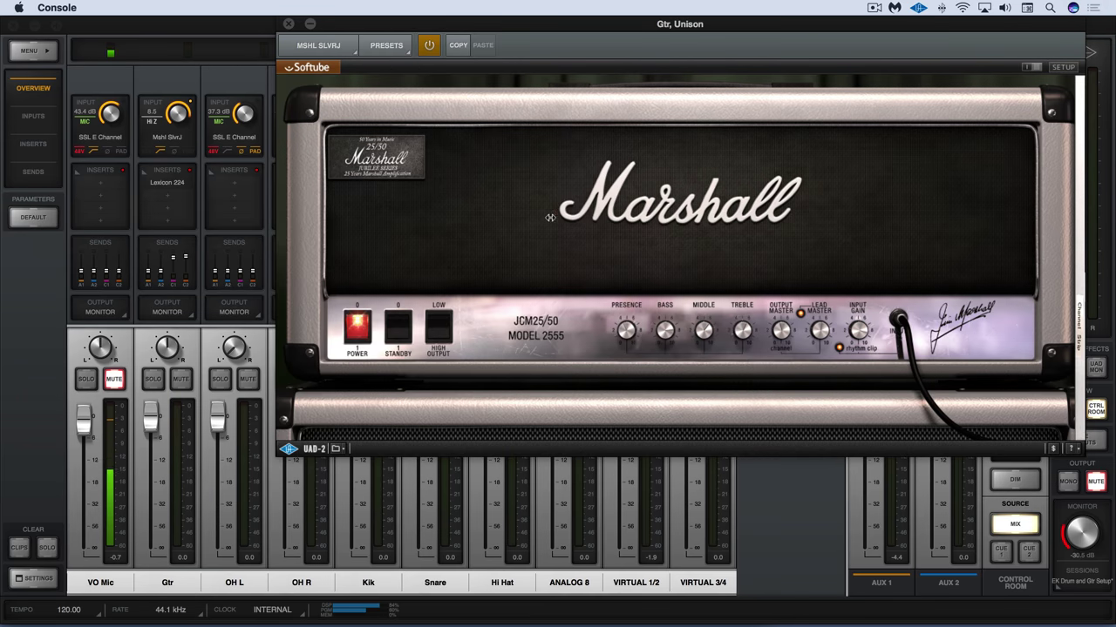
click(289, 24)
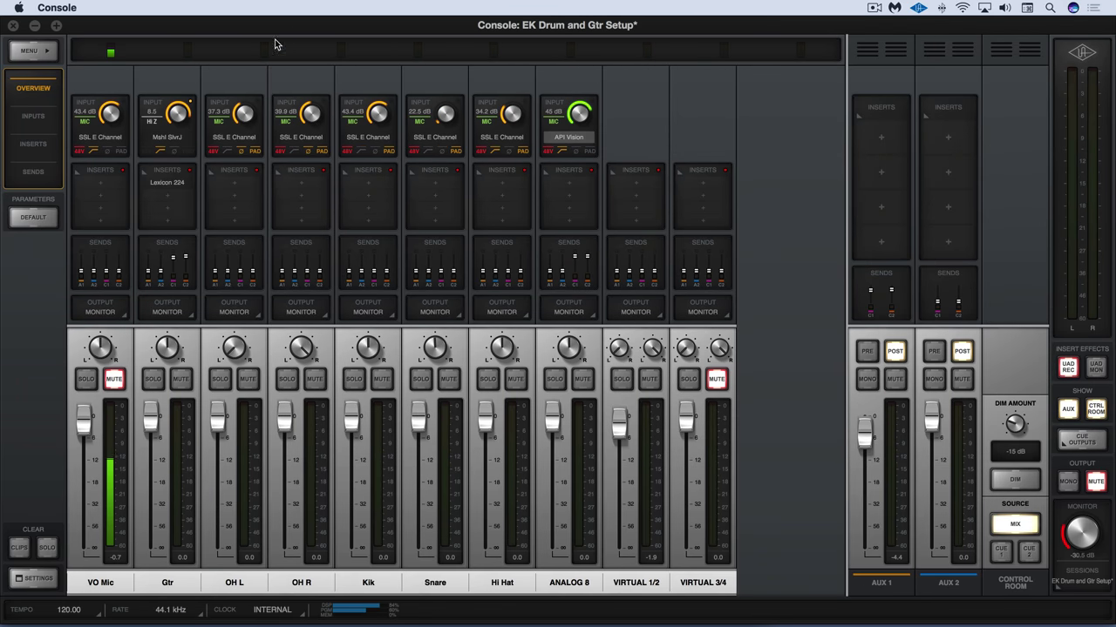
click(167, 183)
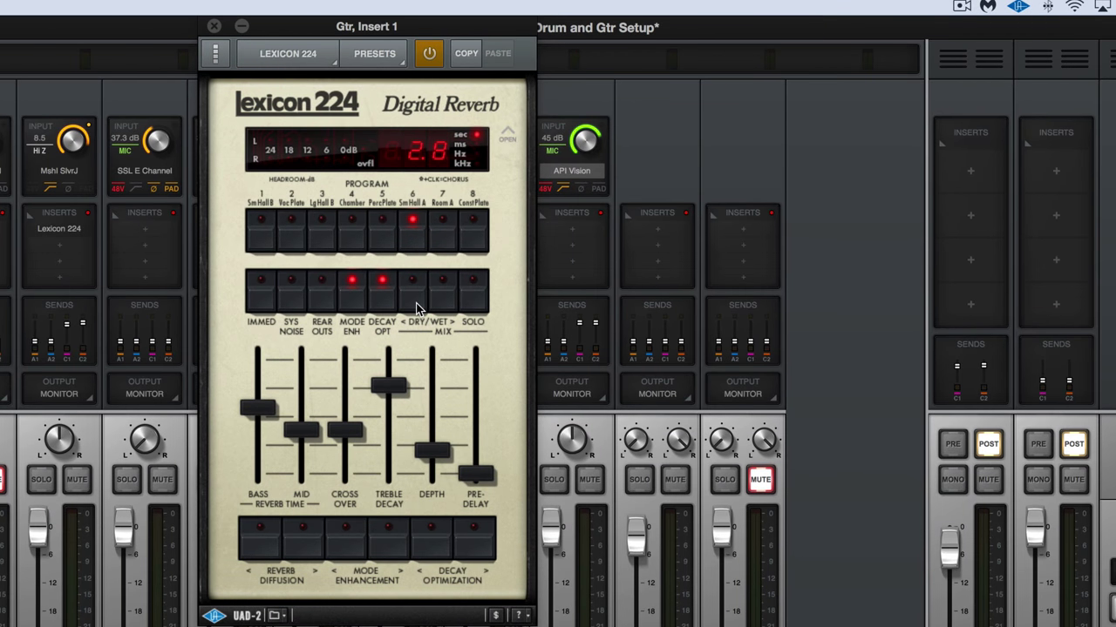
click(217, 30)
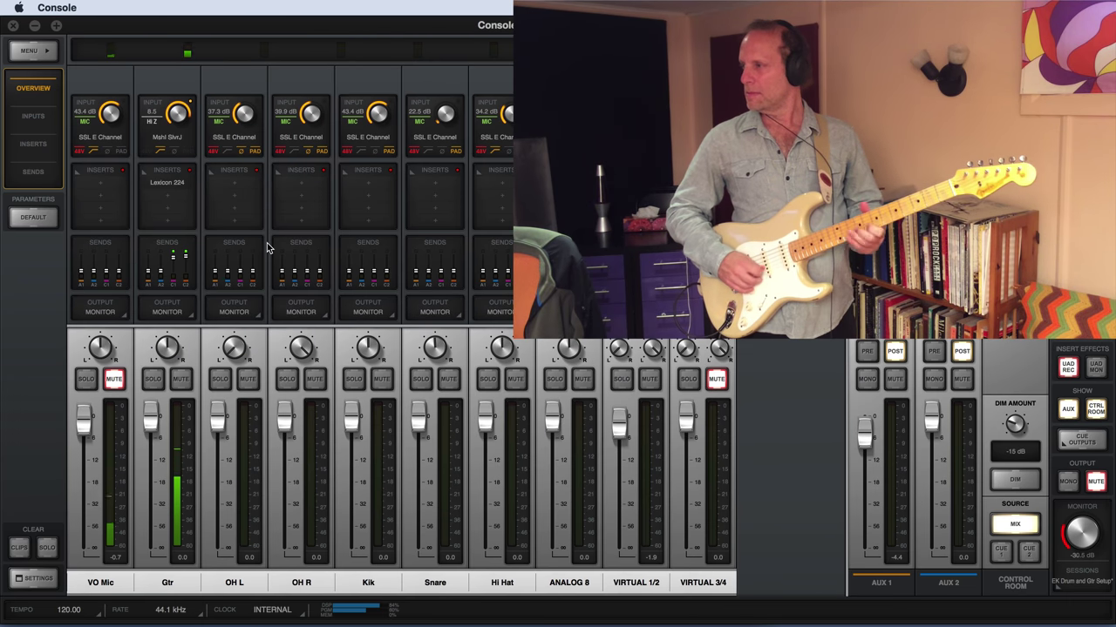
click(170, 251)
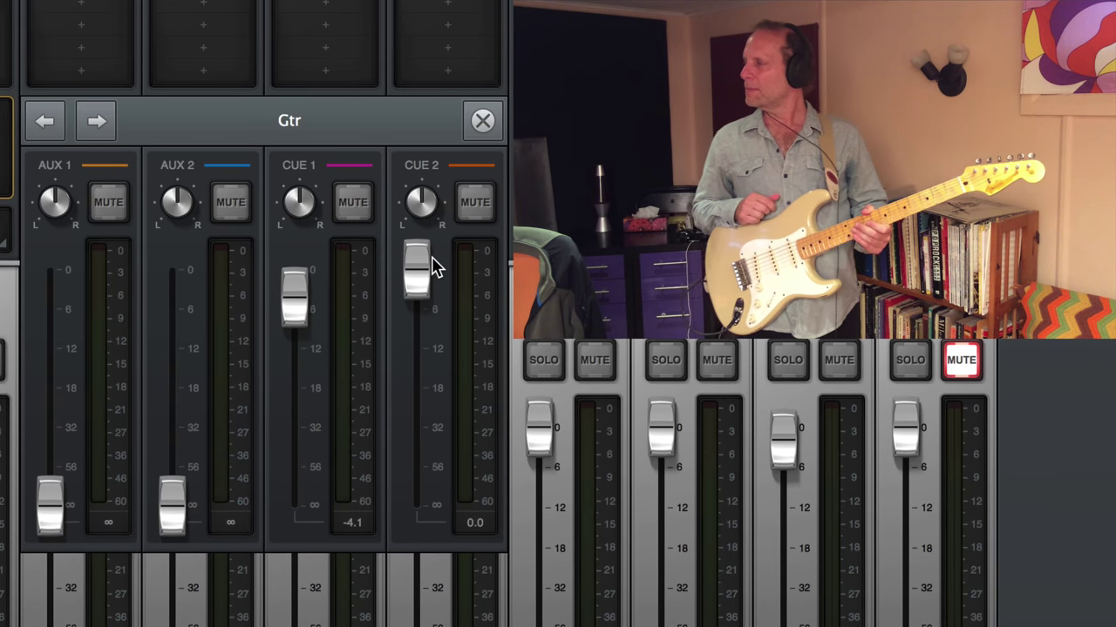
click(483, 122)
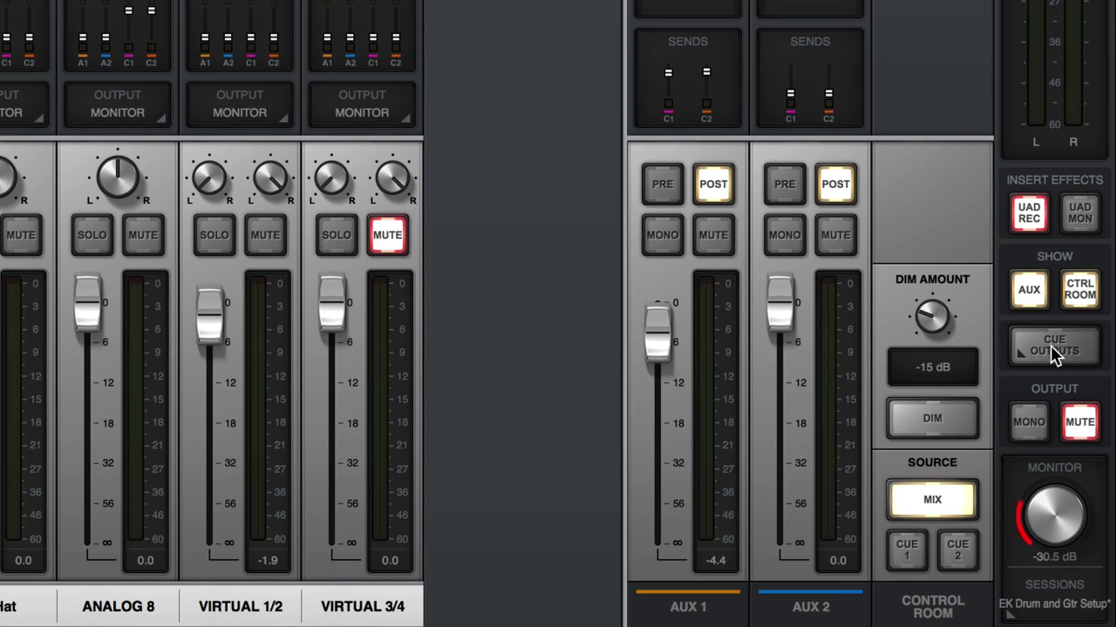
click(1054, 348)
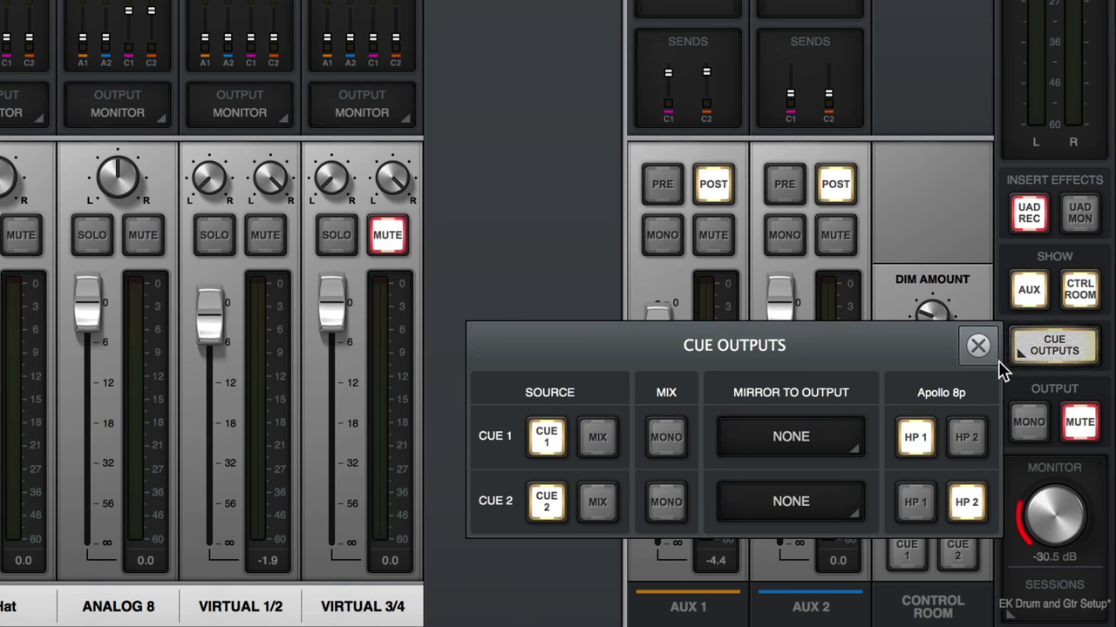
click(978, 346)
key(super+Tab)
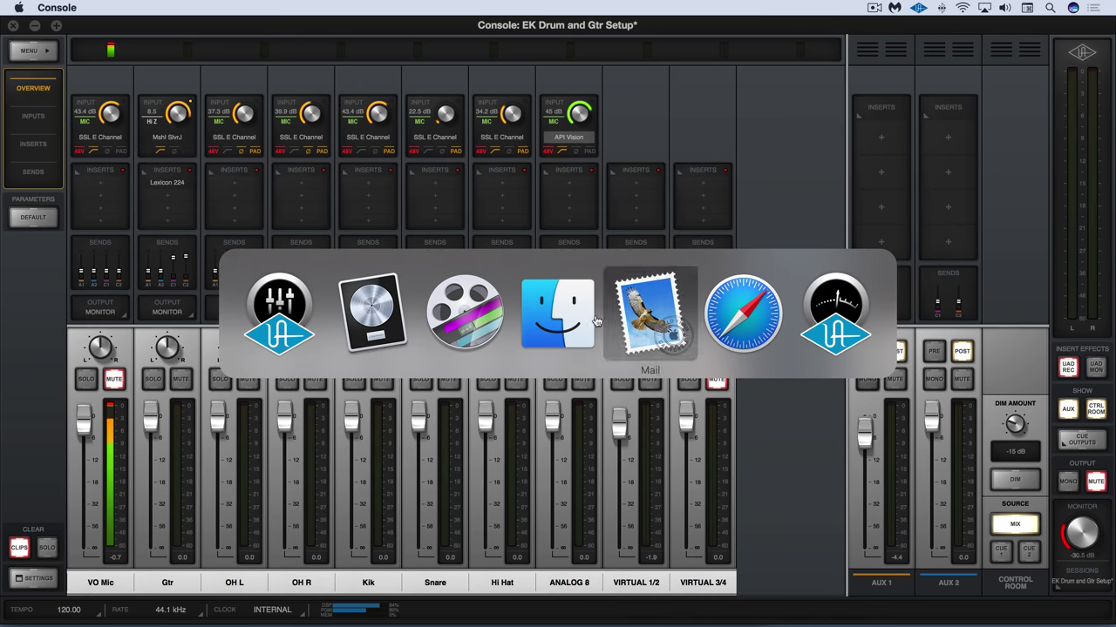
Bring Logic Pro X forward and scroll the Mixer to the HdPhn sends and Bus to Headphone channels.
click(389, 312)
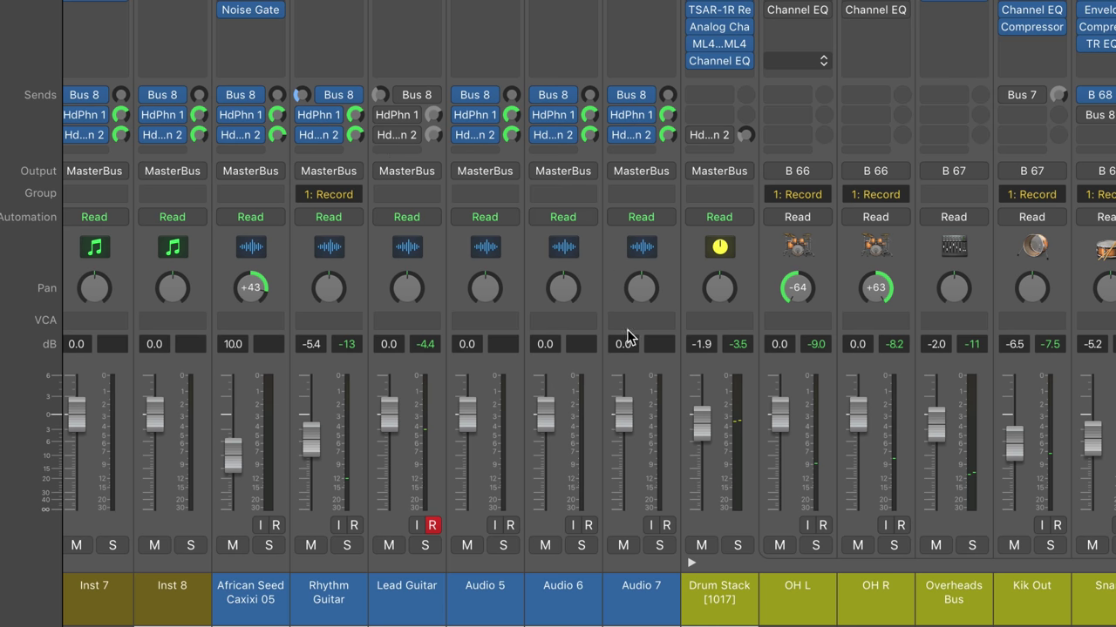
scroll(590, 314, right, 10)
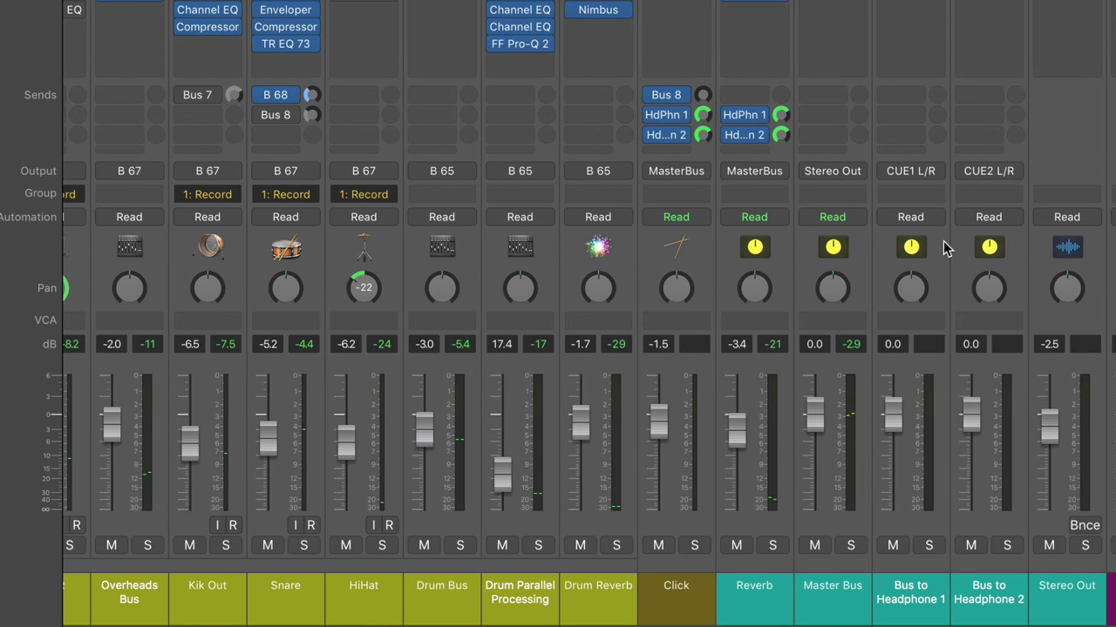
scroll(946, 248, right, 3)
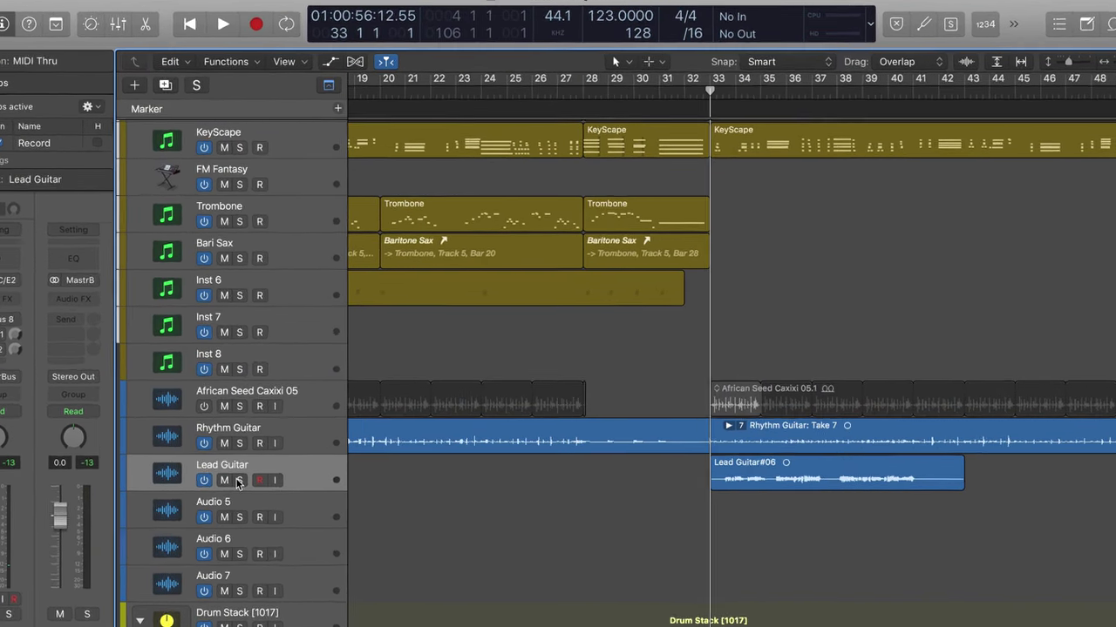
Play the song, solo the Lead Guitar track, and show the Mixer.
key(space)
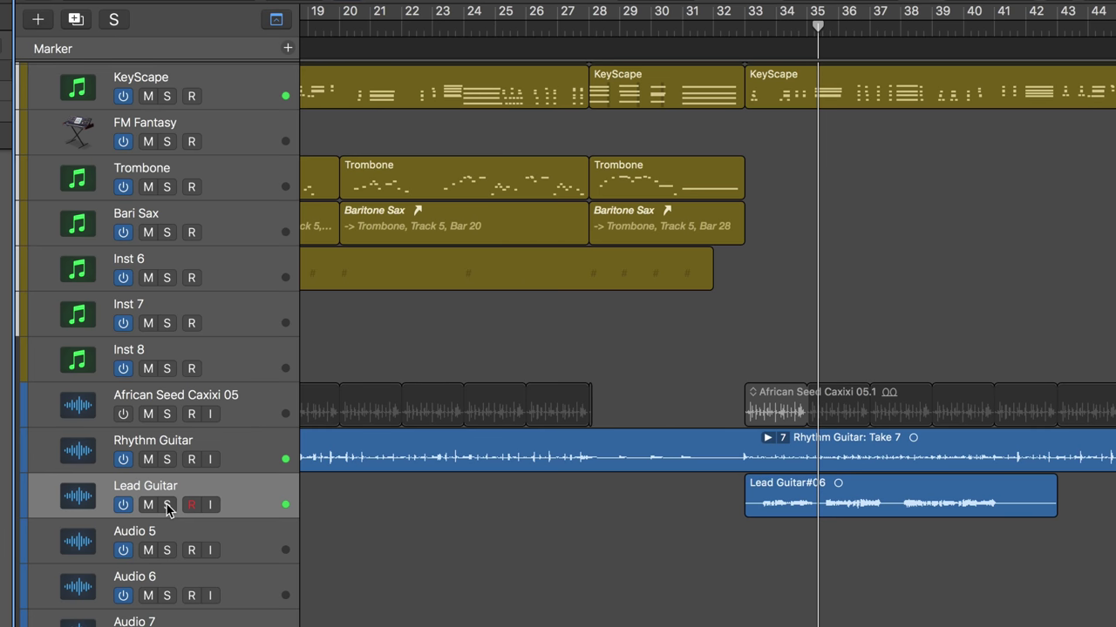
click(167, 505)
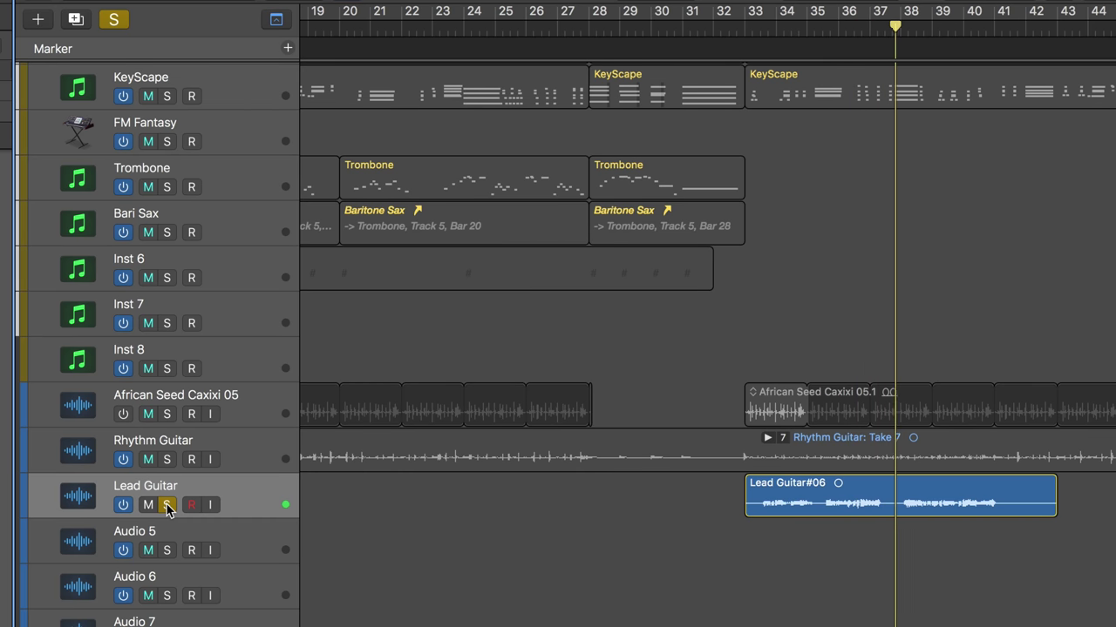
key(x)
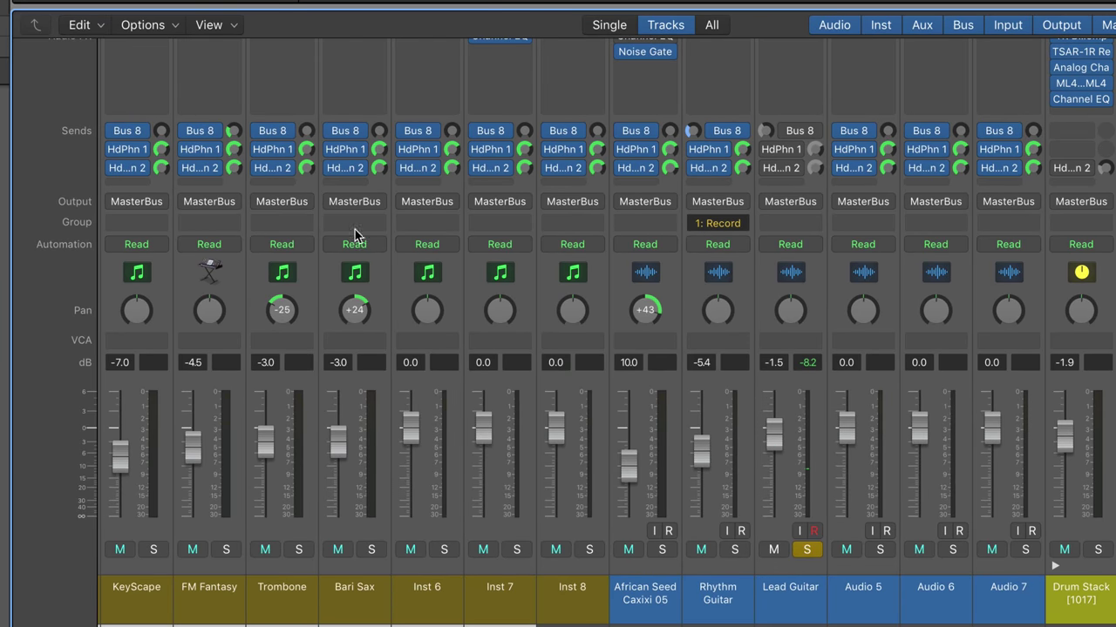
scroll(649, 399, right, 10)
scroll(649, 402, right, 5)
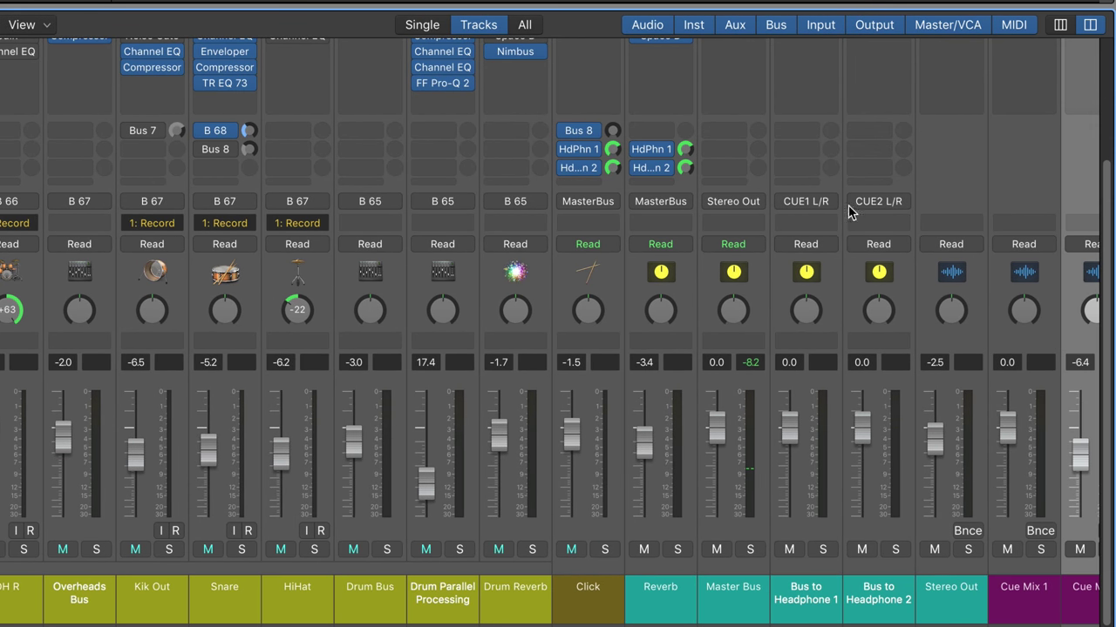
scroll(867, 218, right, 5)
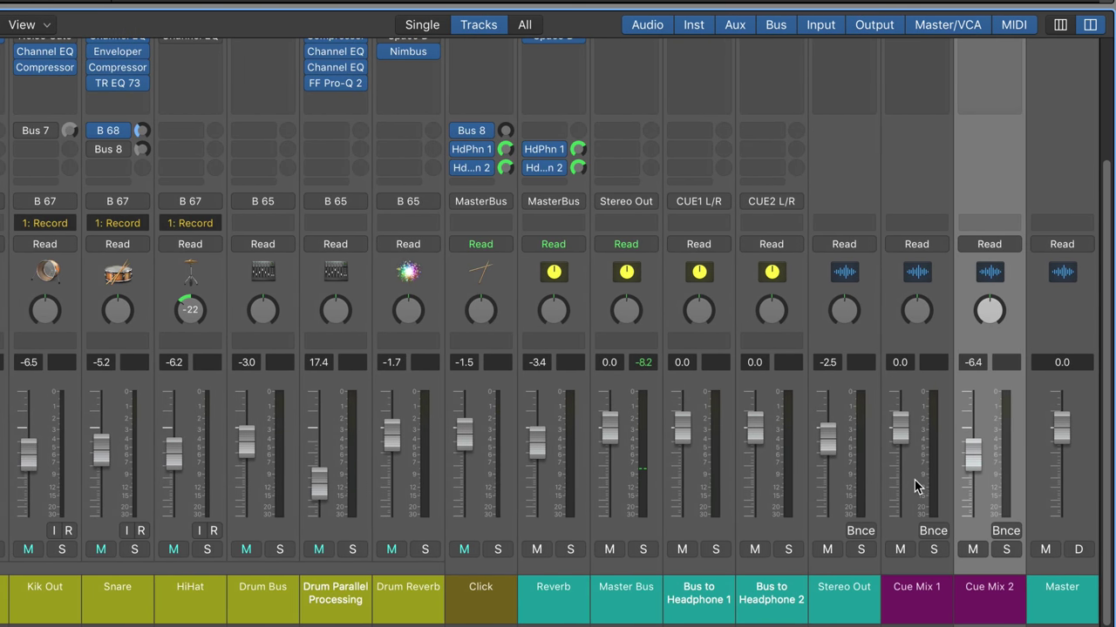